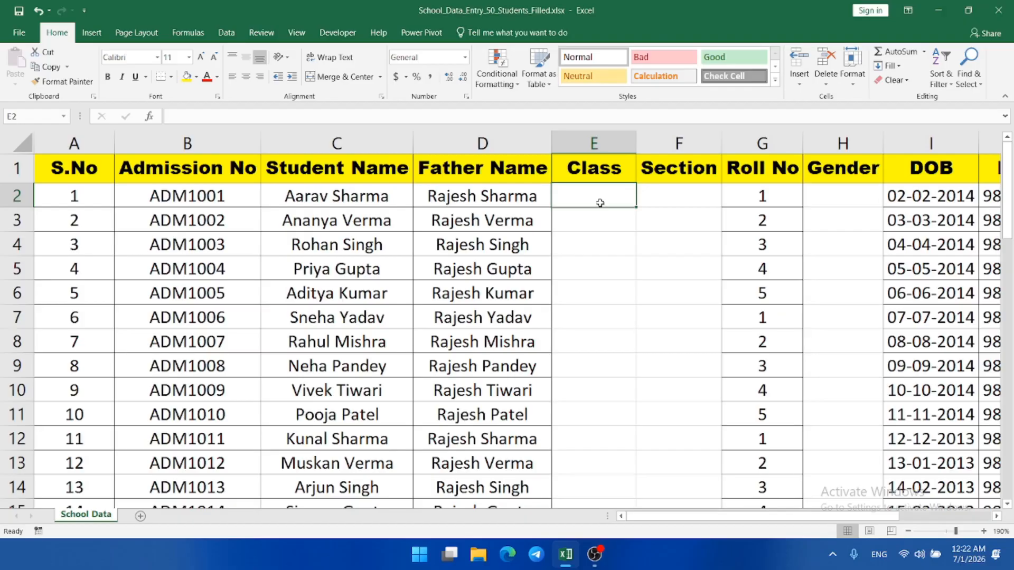
left_click(612, 253)
left_click(601, 212)
left_click(594, 187)
left_click_drag(745, 518, 678, 515)
left_click(605, 274)
Step: Review the student table's column headers from S.No across to Fee Status
left_click(82, 167)
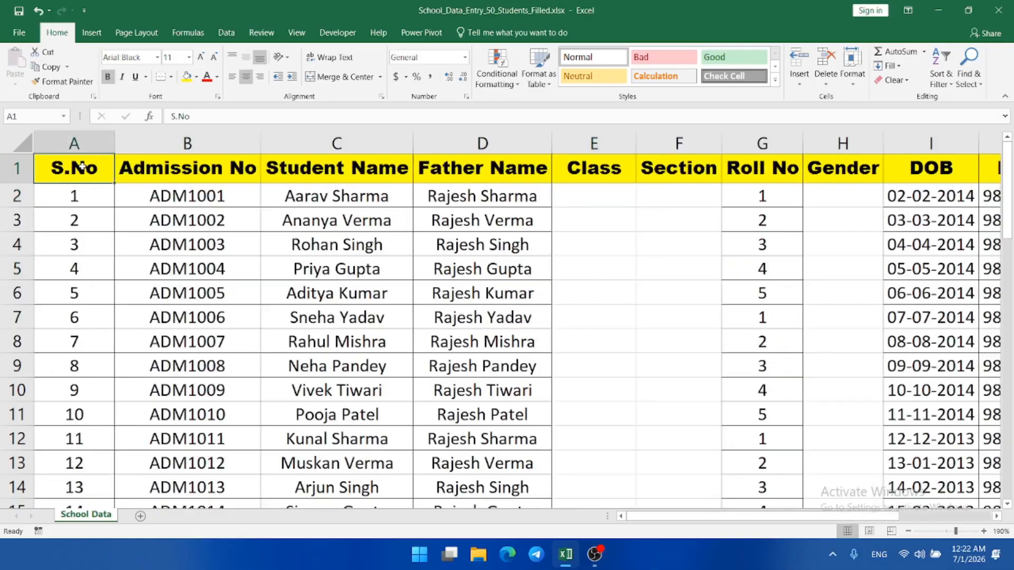
left_click(178, 169)
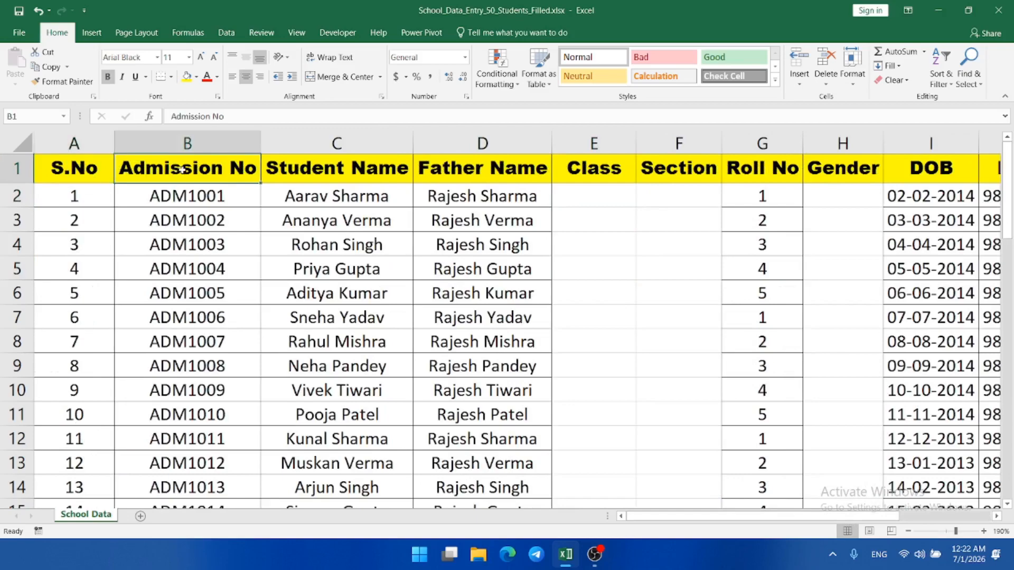
left_click(325, 169)
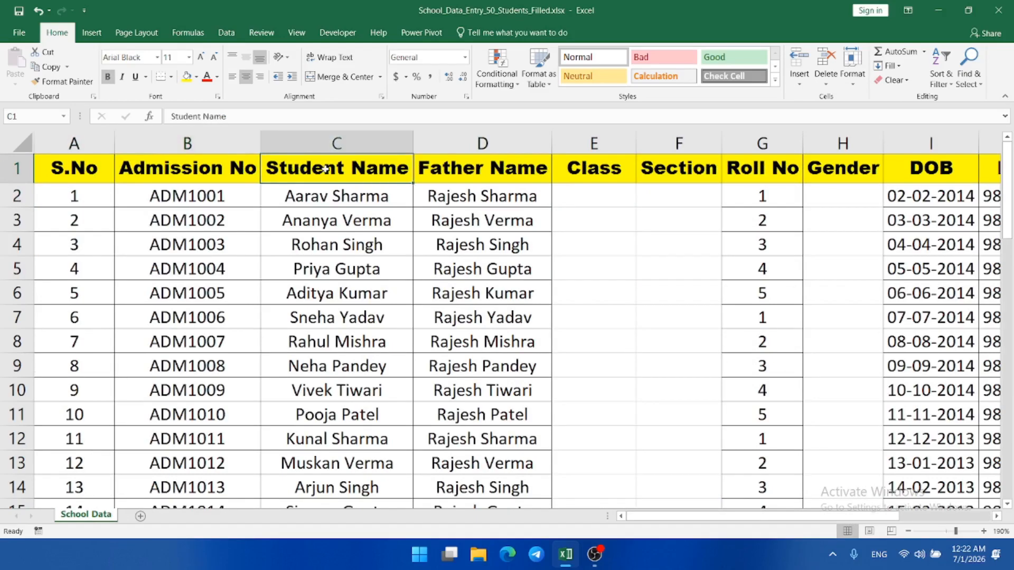
left_click(447, 169)
left_click(619, 171)
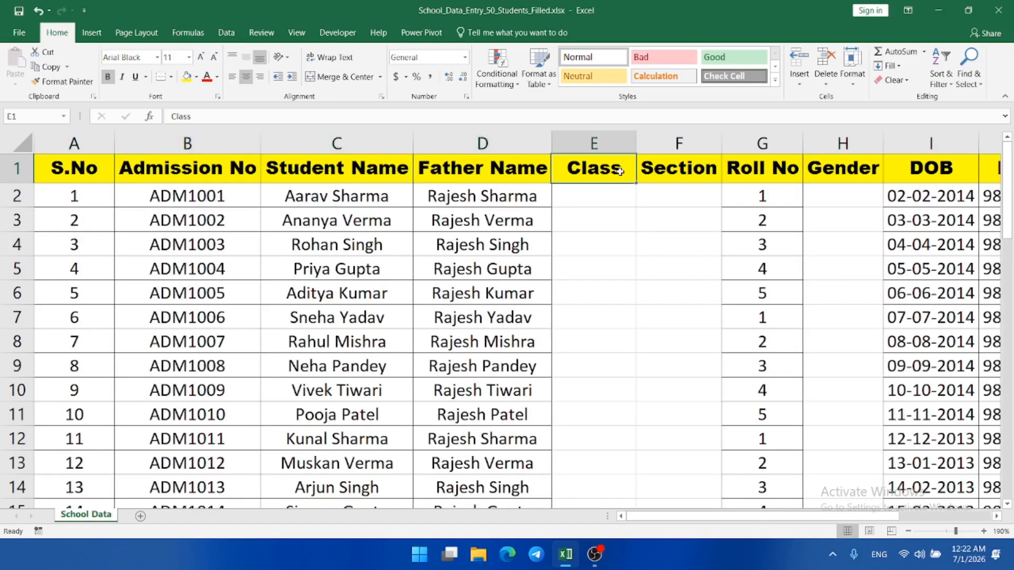
left_click(674, 171)
left_click(778, 167)
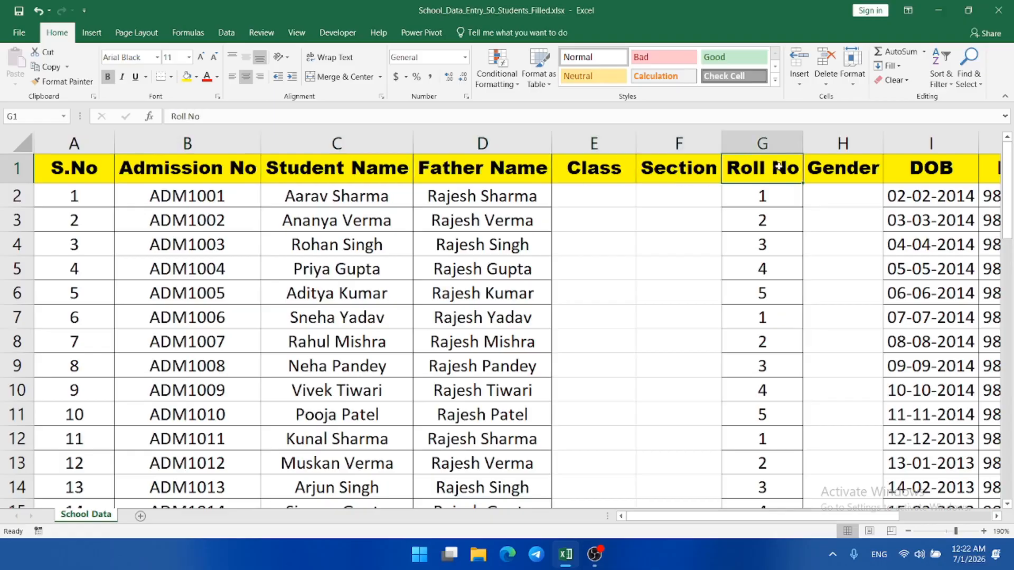
left_click(838, 167)
left_click_drag(718, 518, 787, 519)
left_click(561, 168)
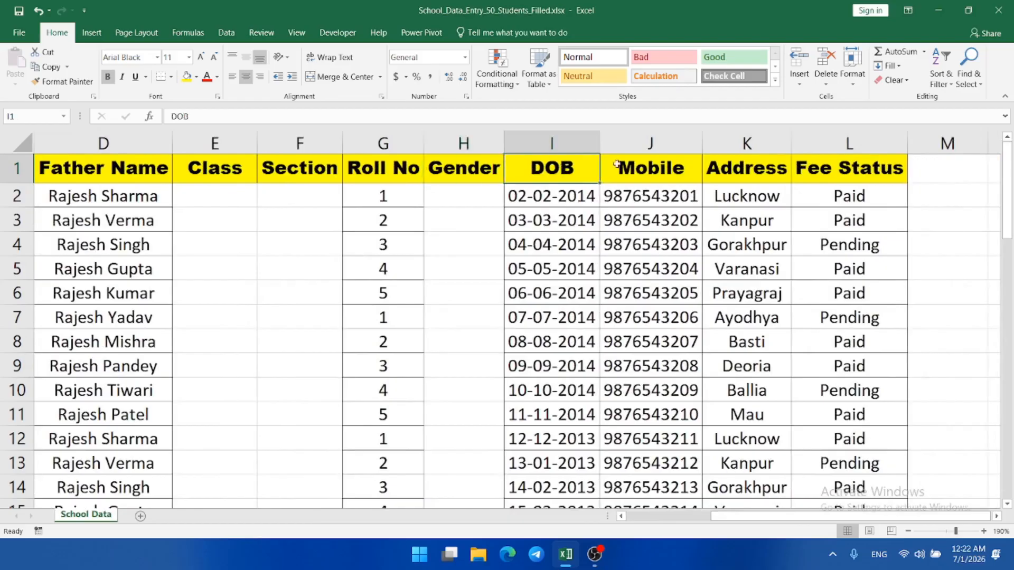
left_click(653, 164)
left_click(764, 164)
left_click(846, 172)
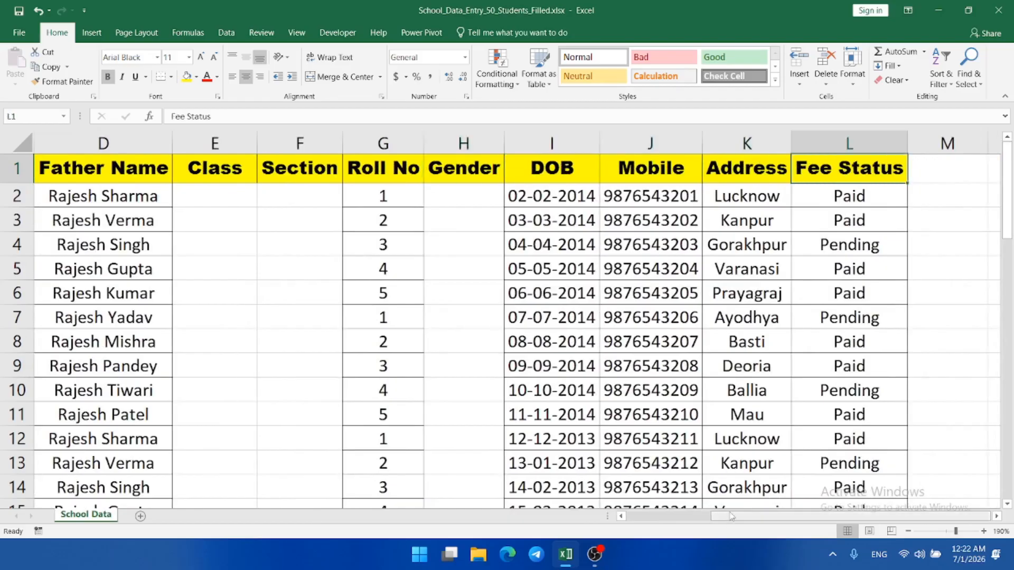
left_click_drag(730, 516, 628, 517)
Step: Enter 6th, 7th and 8th in Class cells E2 to E4, and clear the three entries again
left_click(603, 204)
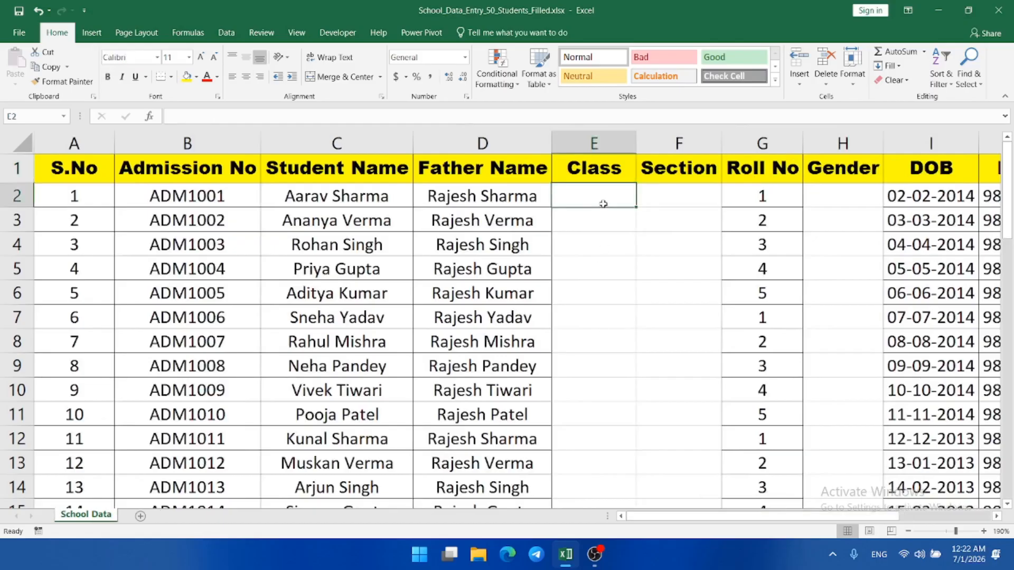
type("6th")
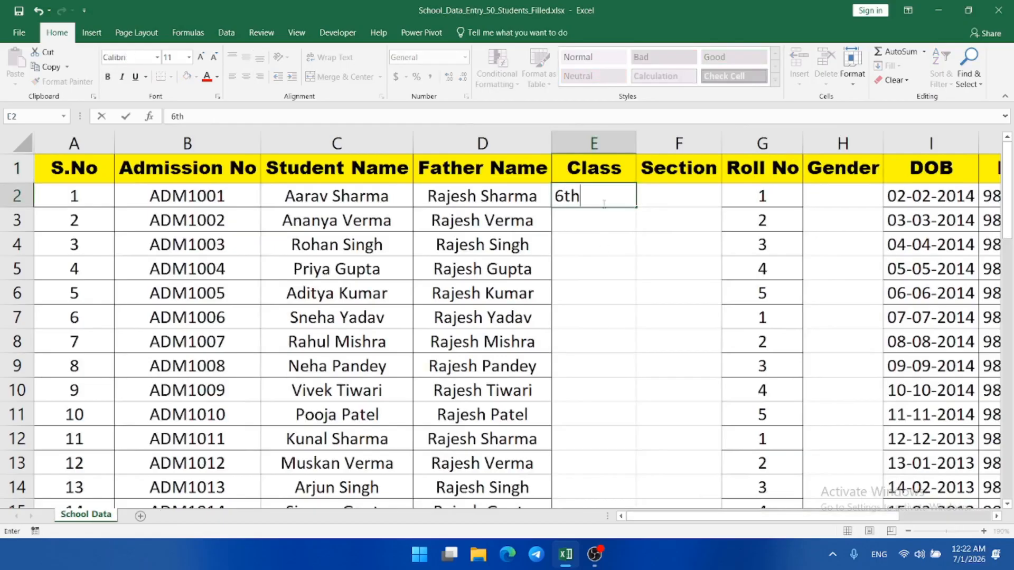
key("Return")
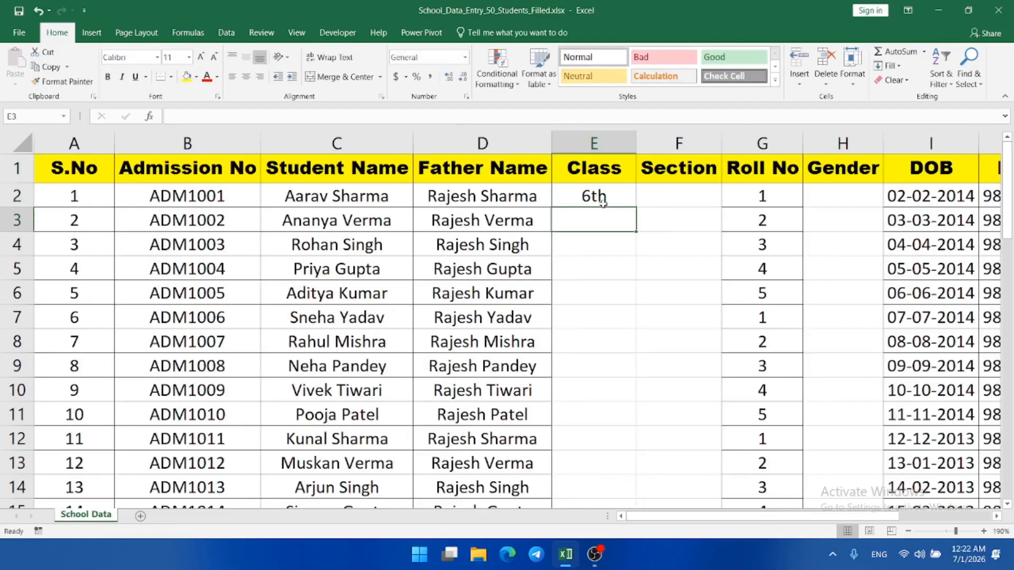
type("7th")
key("Return")
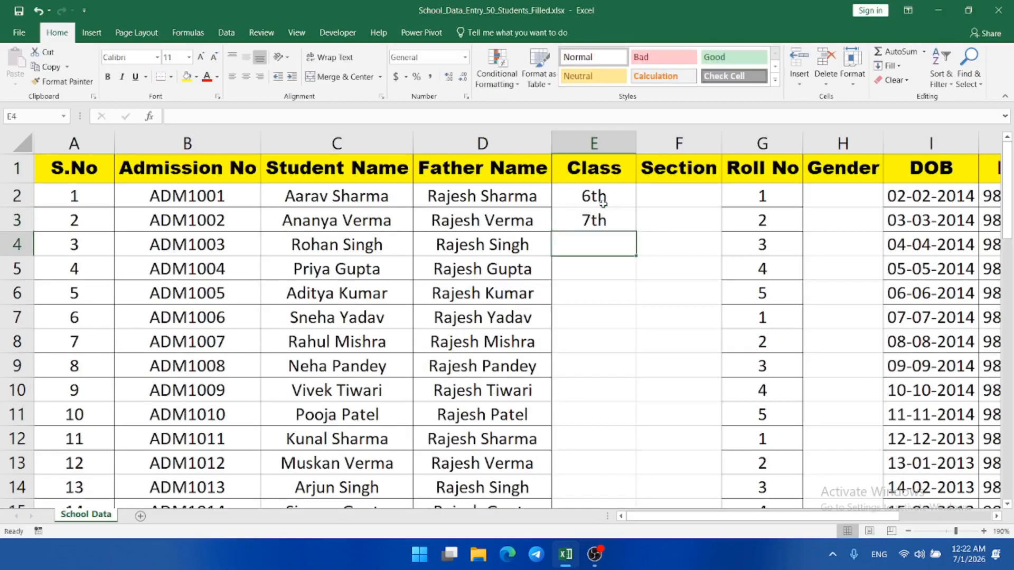
type("8th")
key("Return")
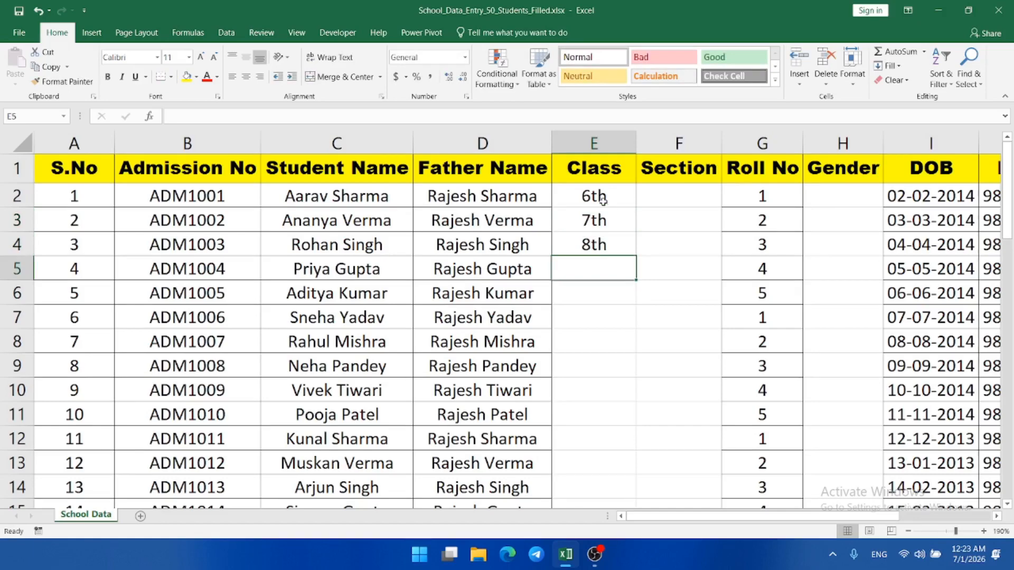
left_click_drag(602, 201, 602, 246)
key("Delete")
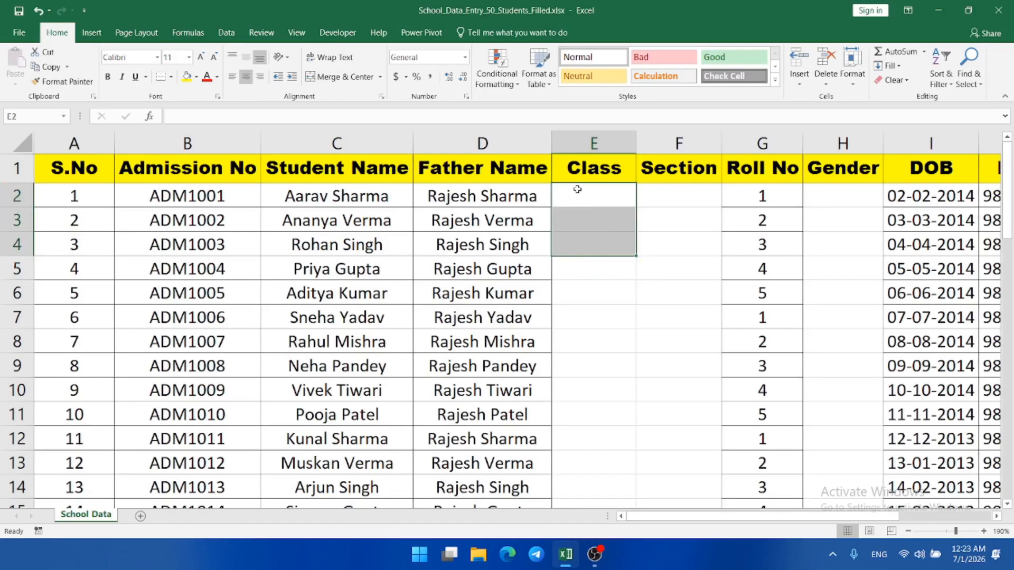
Step: Apply a data validation list to the Class column's cells from E2 down, with the source 6th,7th,8th,9th,10th,11th,12th
left_click_drag(581, 192, 590, 468)
scroll(590, 465, "up", 11)
scroll(590, 465, "up", 2)
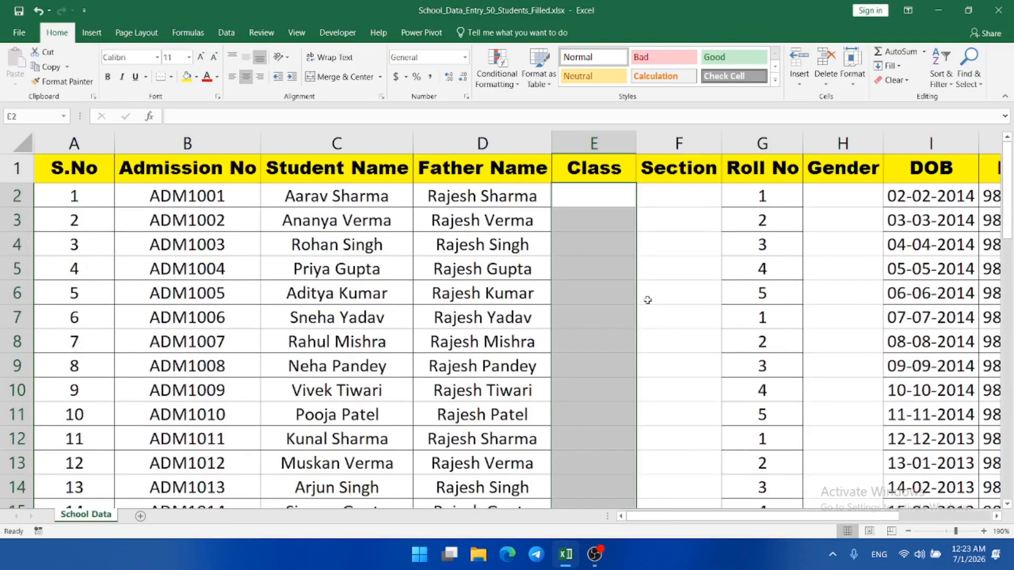
left_click(225, 33)
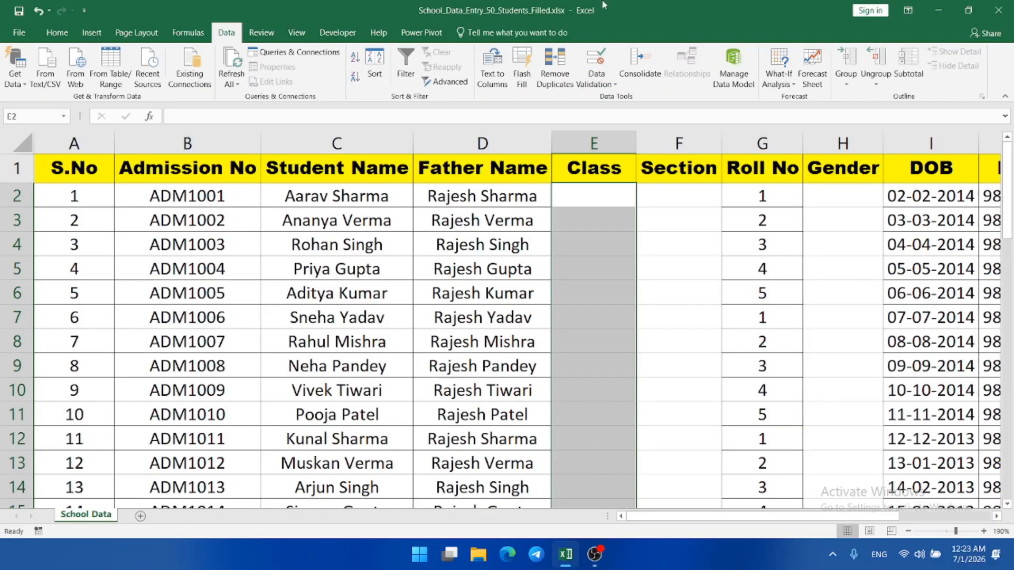
left_click(611, 86)
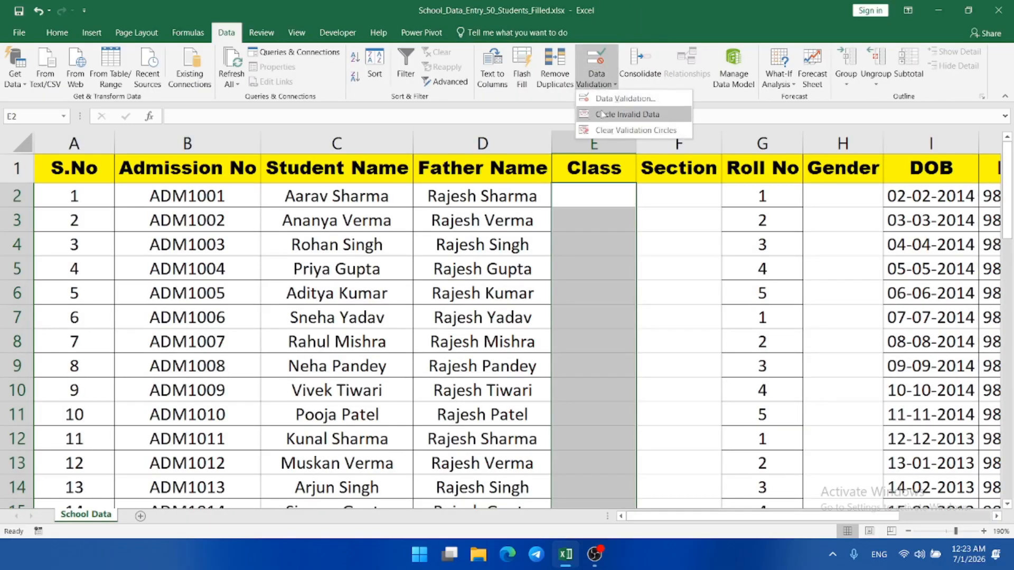
left_click(628, 99)
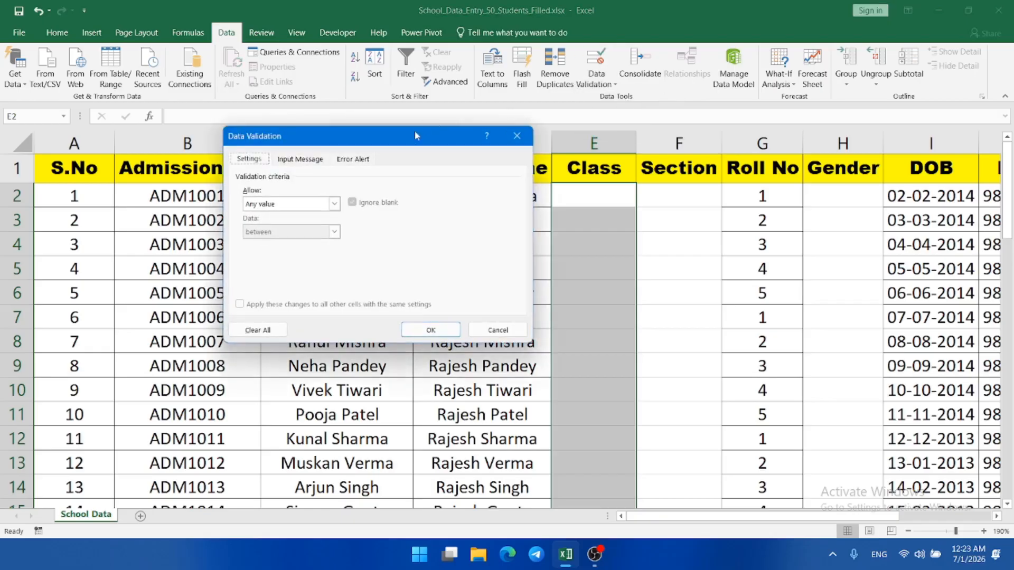
left_click_drag(411, 140, 536, 140)
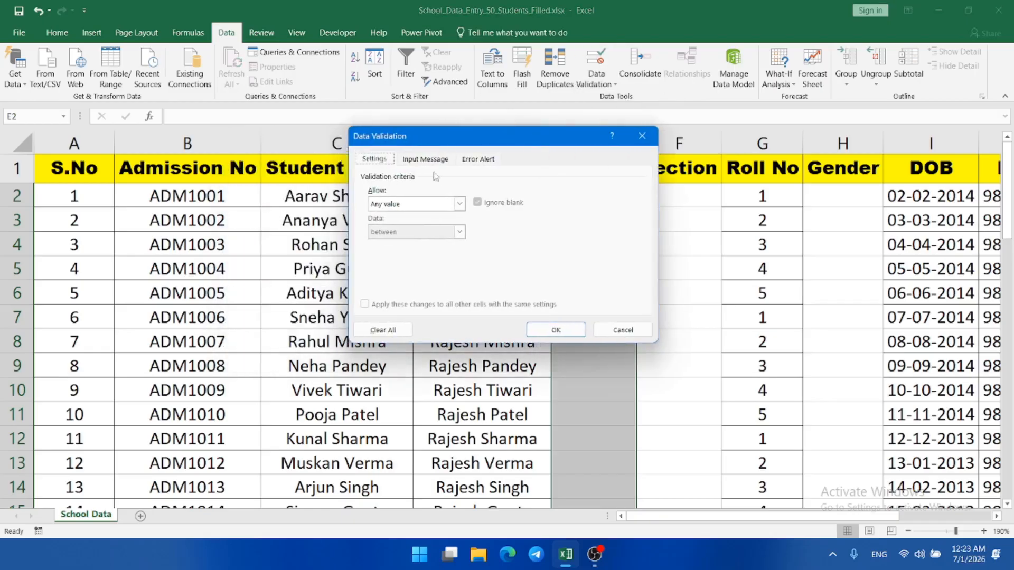
left_click(460, 204)
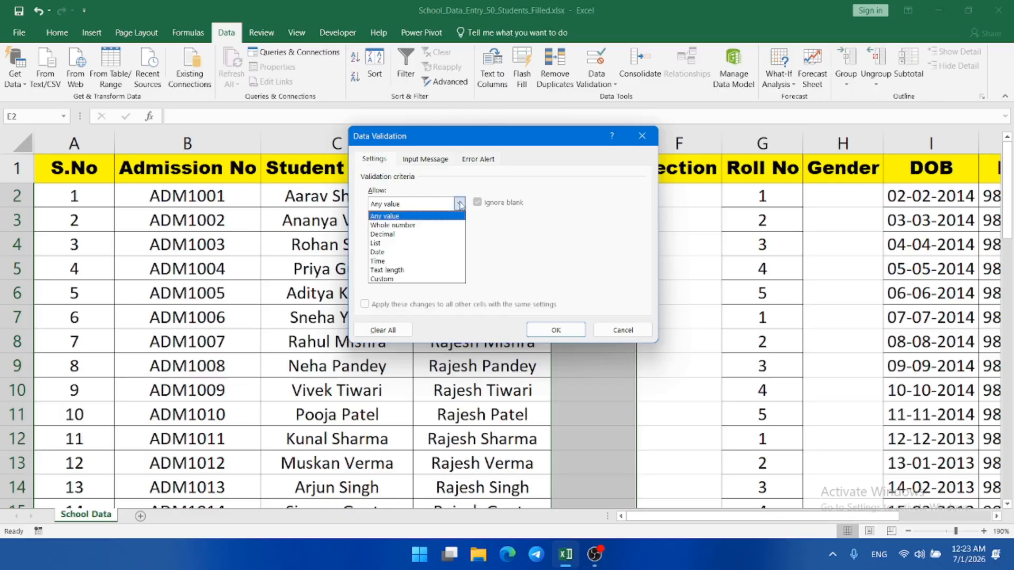
left_click(384, 244)
left_click(389, 258)
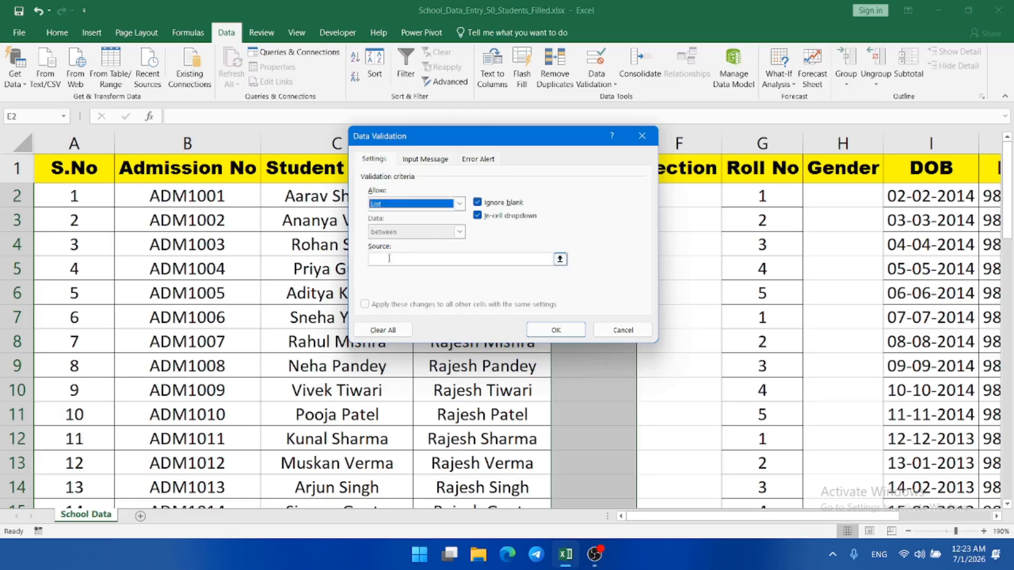
left_click(378, 259)
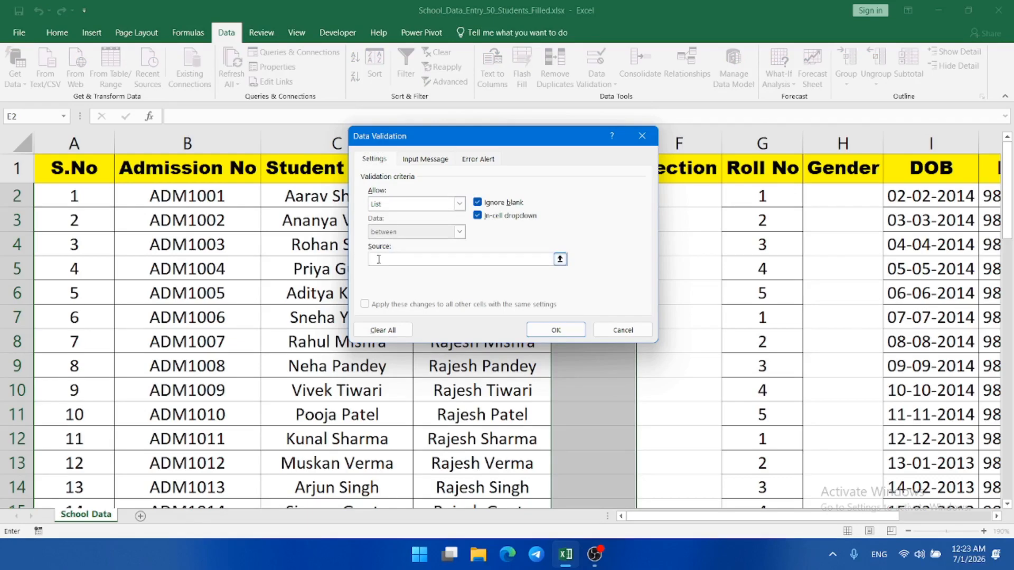
type("6th,7th,8th,9th,10th,11th,12th")
left_click(557, 329)
Step: Choose 6th from the dropdown list in Class cell E2
left_click(607, 275)
left_click(617, 193)
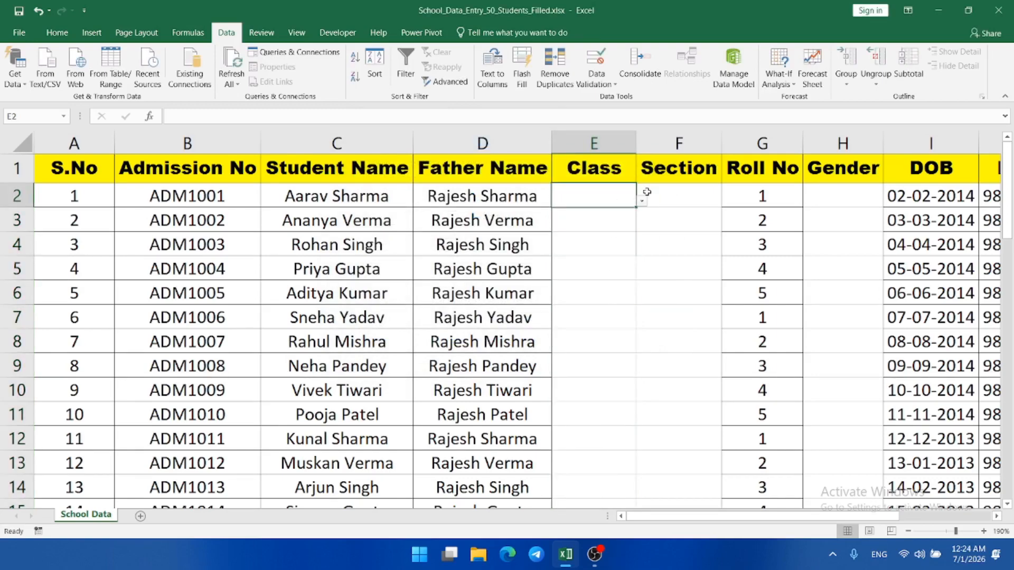
key("super+plus")
key("super+plus")
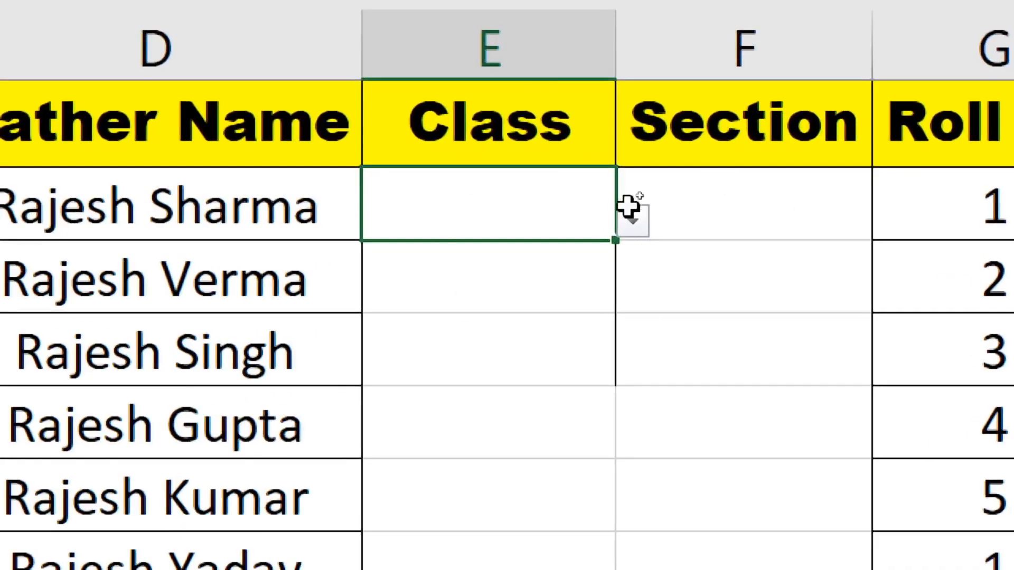
left_click(637, 221)
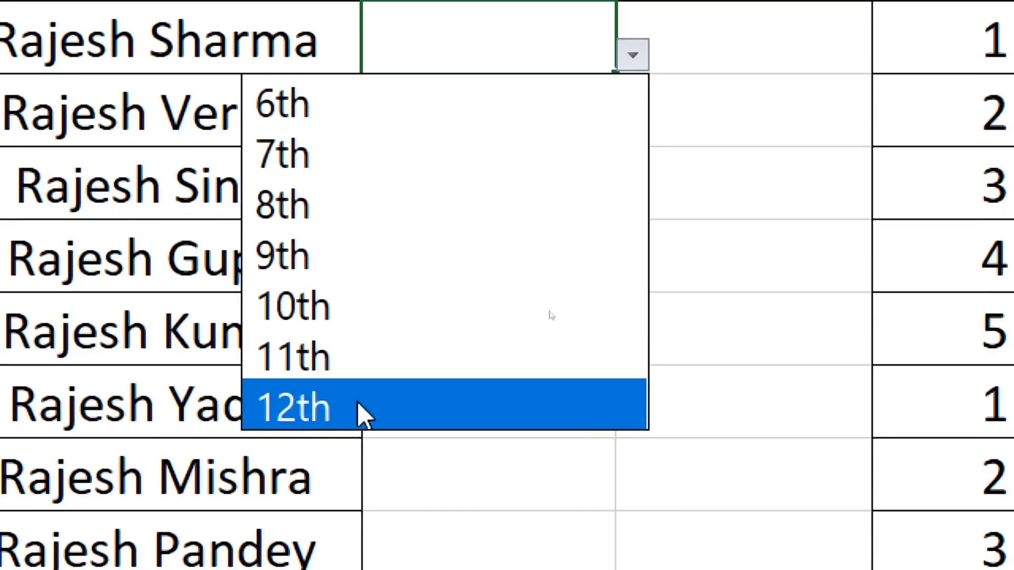
left_click(317, 106)
Step: Choose 10th for Class cell E3 and 9th for E4 from their dropdown lists
left_click(476, 195)
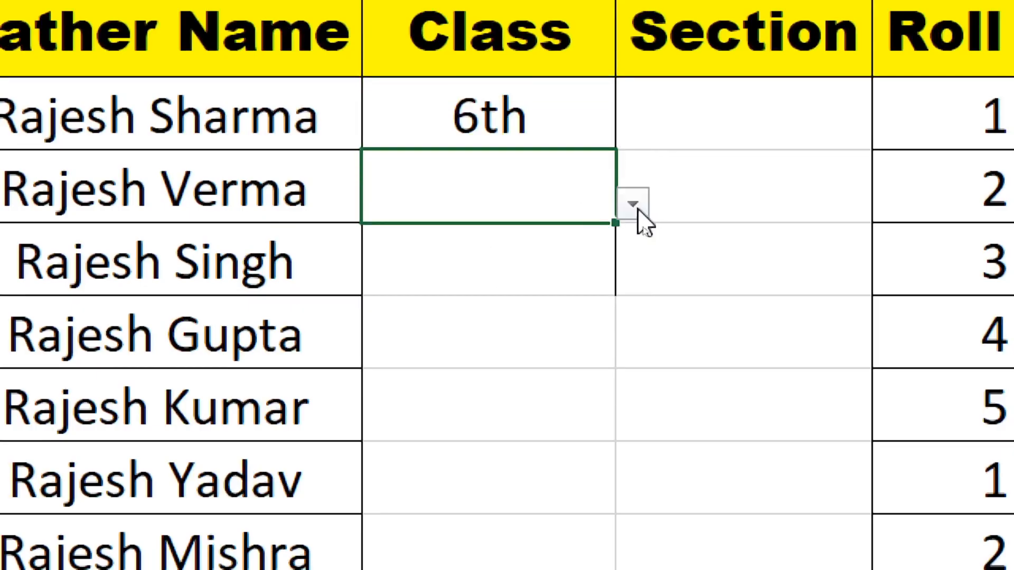
left_click(633, 204)
left_click(314, 455)
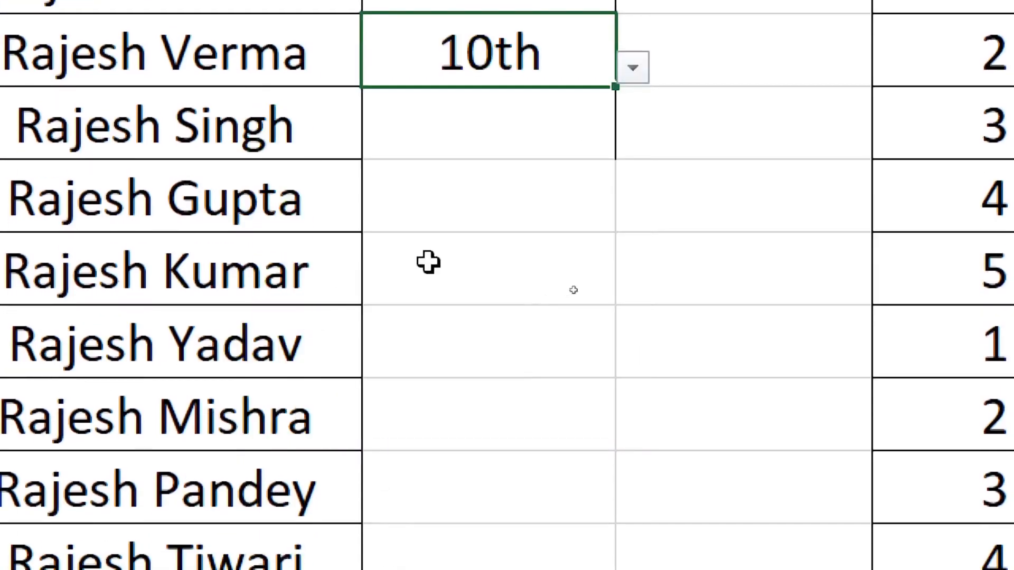
left_click(475, 127)
left_click(633, 142)
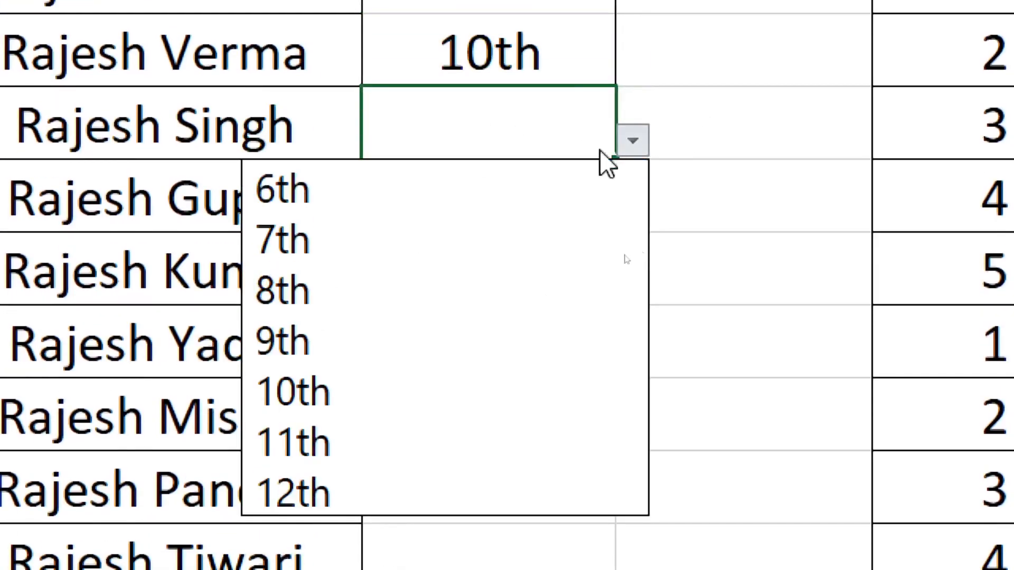
left_click(317, 340)
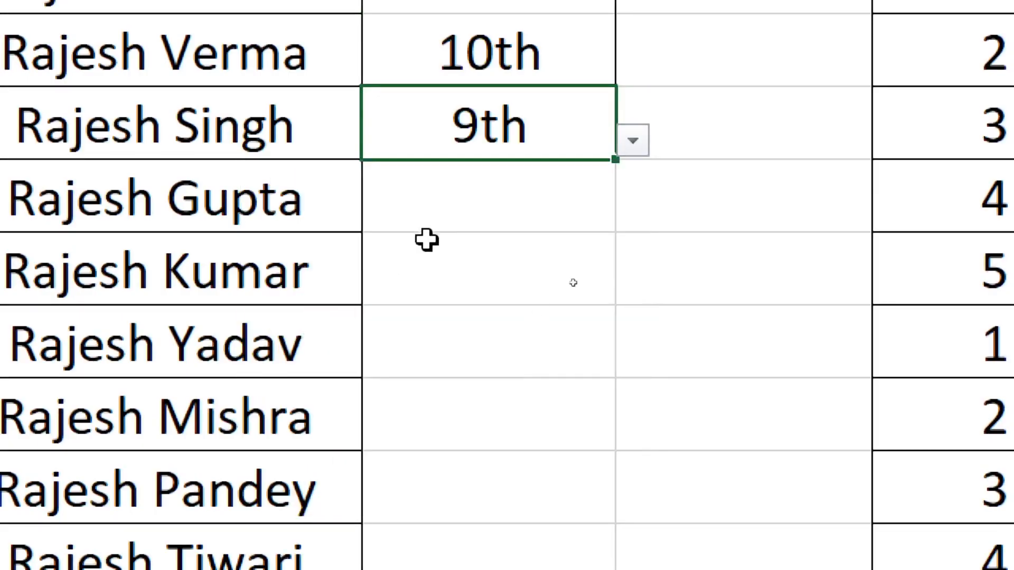
Step: Choose 11th for Class cell E5 and 7th for E6 from their dropdown lists
left_click(477, 188)
left_click(649, 216)
left_click(532, 208)
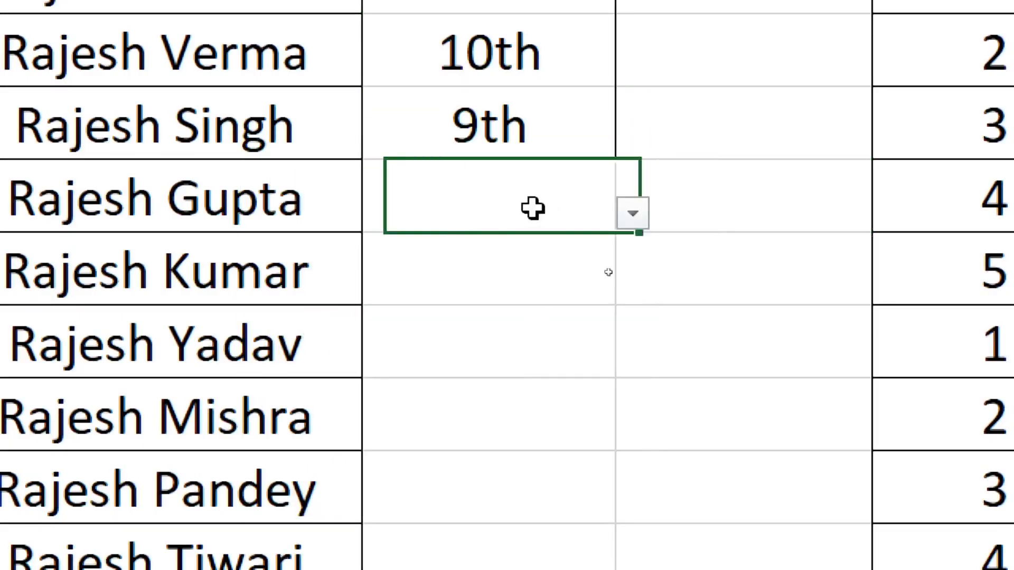
left_click(633, 212)
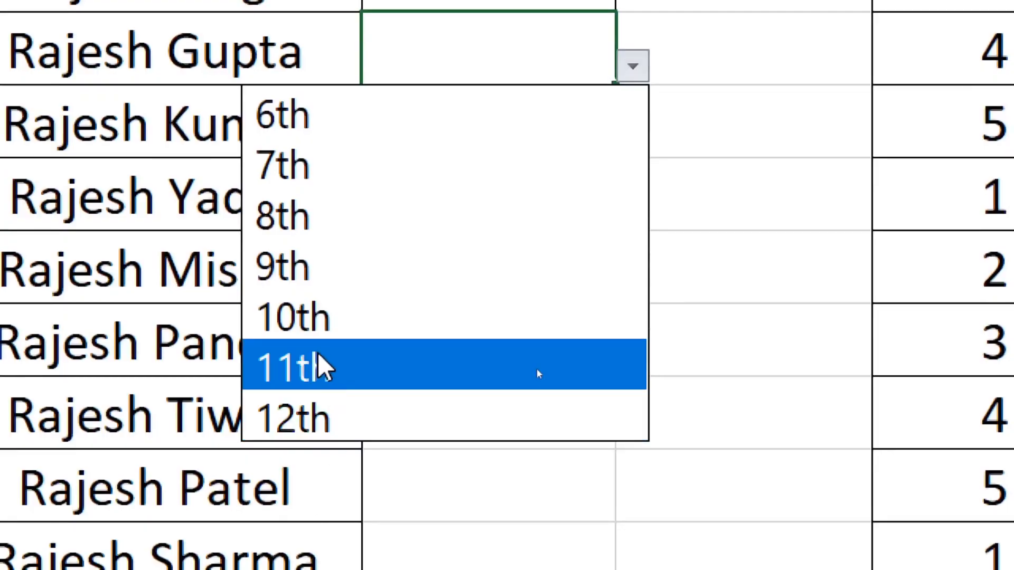
left_click(537, 515)
left_click(451, 125)
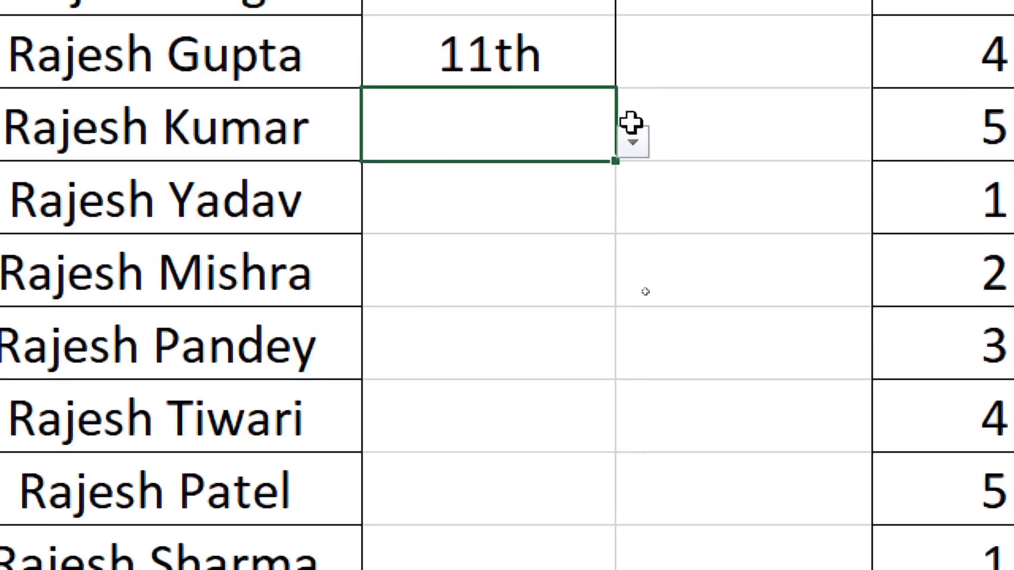
left_click(628, 140)
left_click(364, 247)
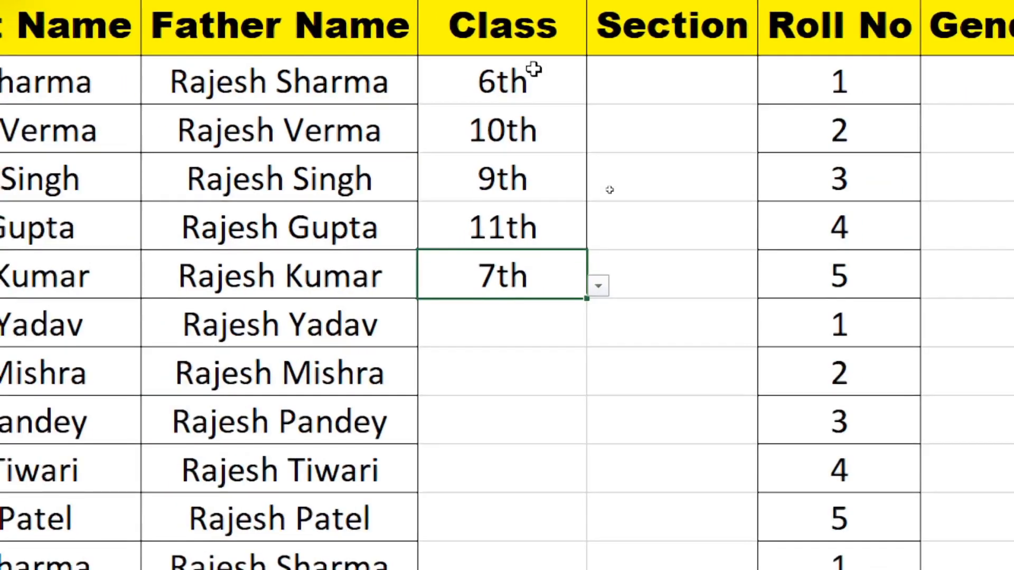
key("super")
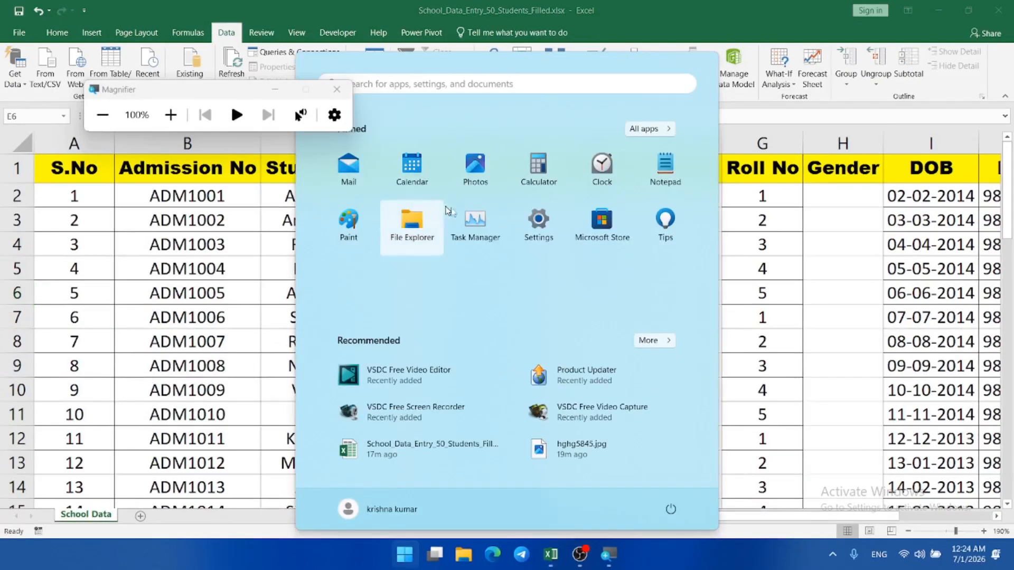
left_click(747, 209)
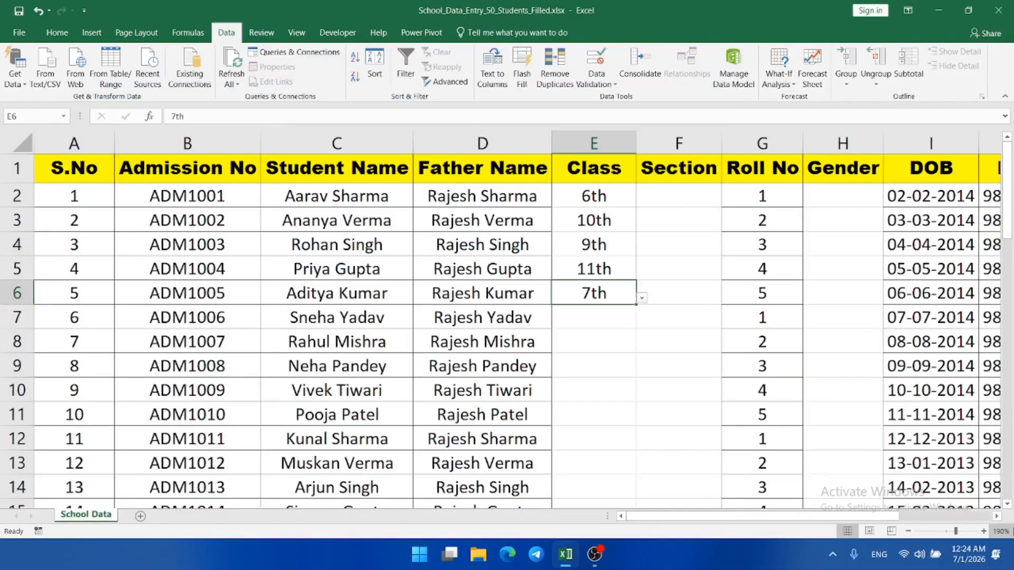
left_click(983, 531)
left_click(983, 532)
left_click(983, 531)
left_click(983, 531)
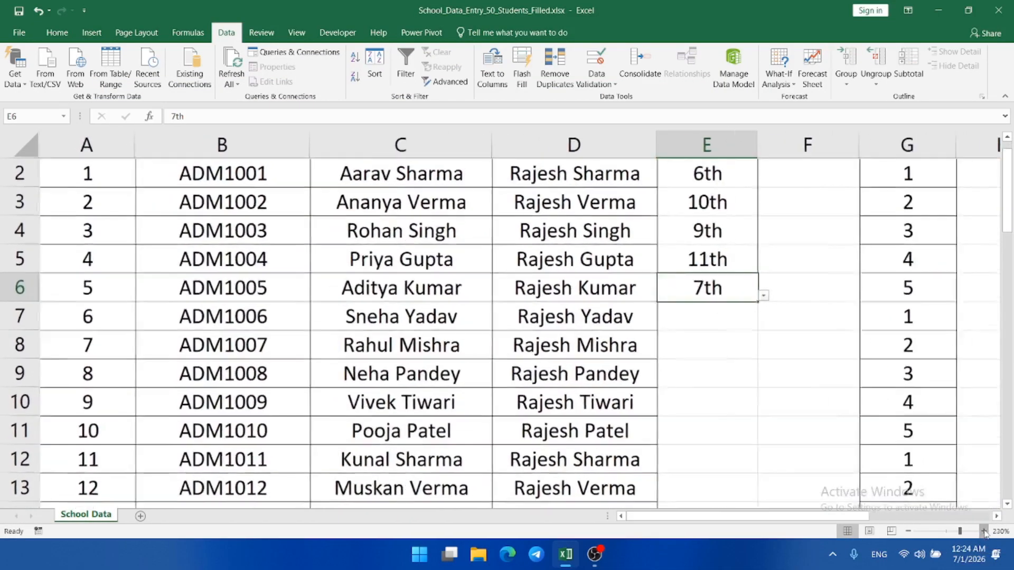
Step: Apply a data validation list to the Section column's cells from F2 down, with the source A,B,C,D
scroll(866, 204, "up", 1)
left_click_drag(694, 520, 816, 521)
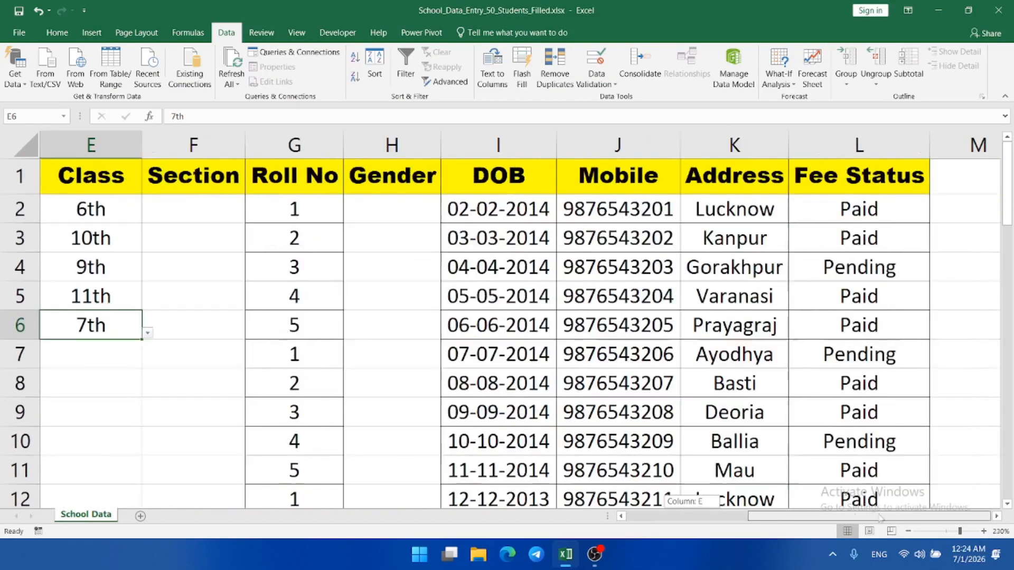
left_click(179, 206)
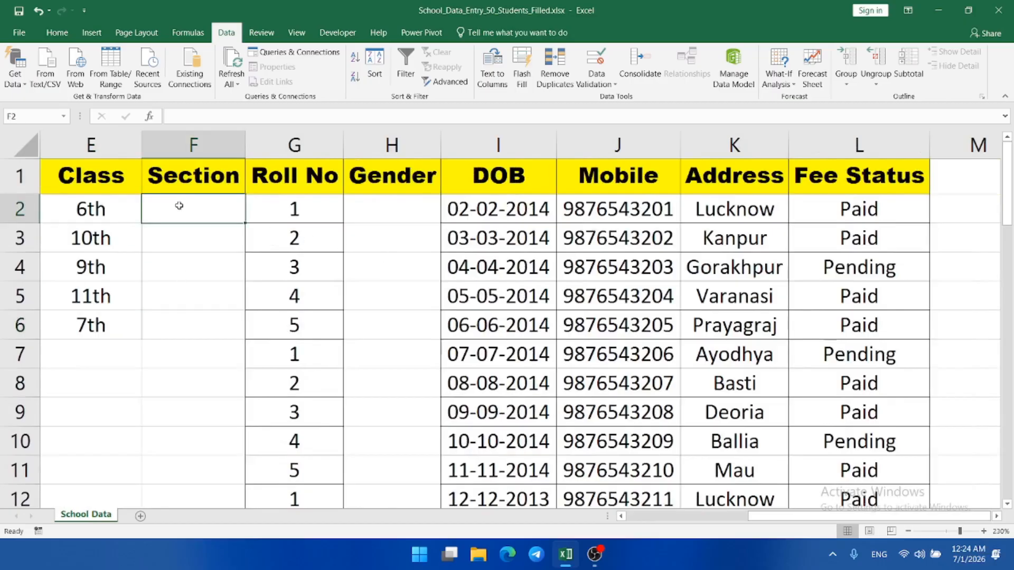
left_click_drag(751, 523, 721, 521)
left_click(394, 271)
left_click(368, 212)
left_click_drag(368, 232, 368, 388)
scroll(368, 388, "up", 14)
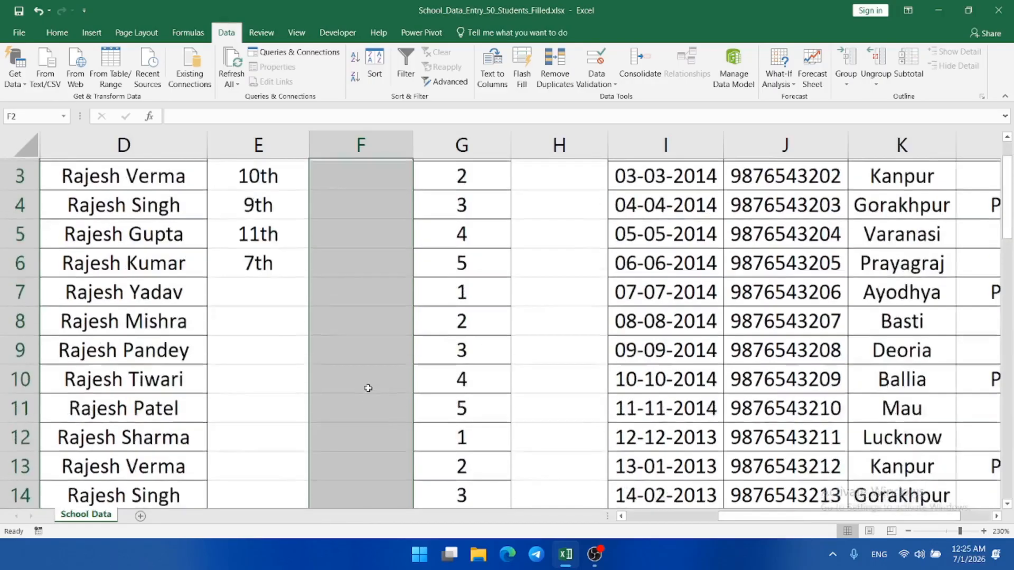
scroll(368, 388, "up", 2)
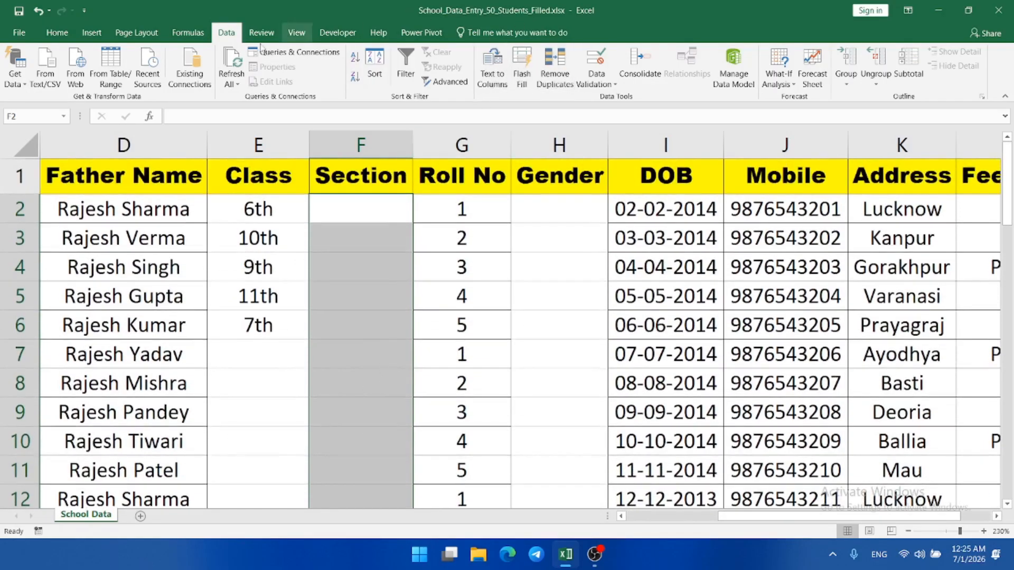
left_click(614, 86)
left_click(612, 106)
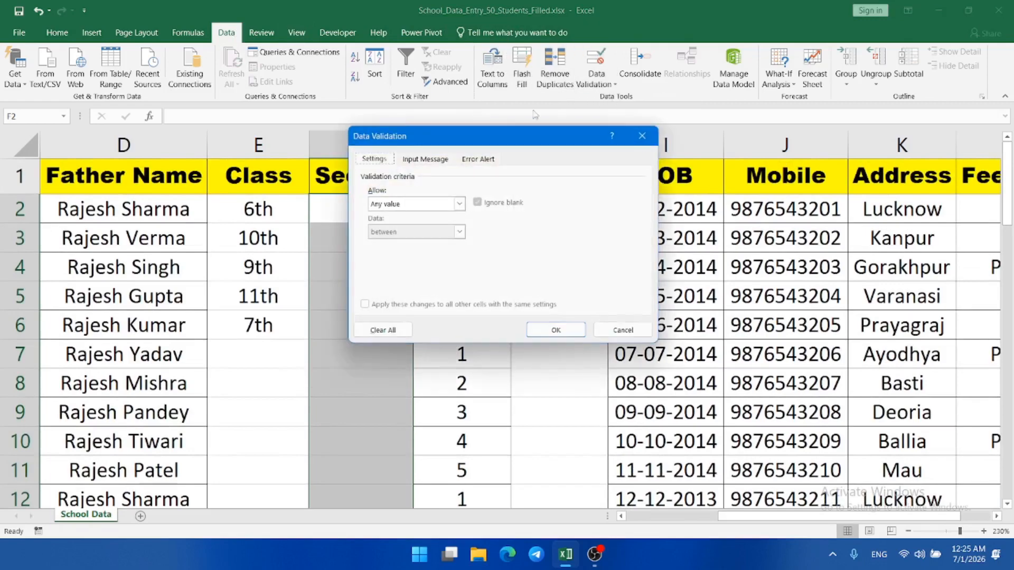
left_click(459, 204)
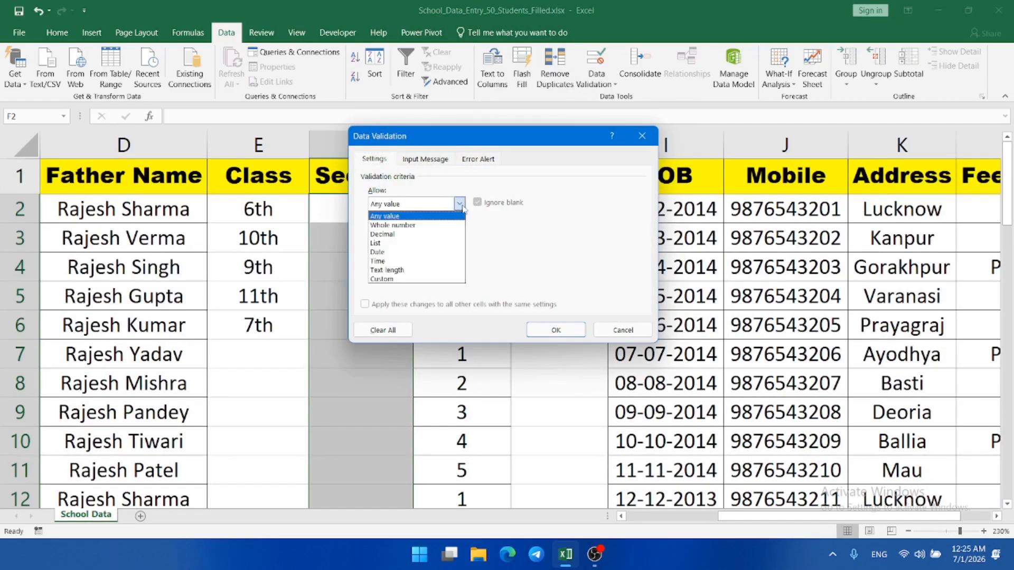
left_click(412, 242)
left_click(399, 259)
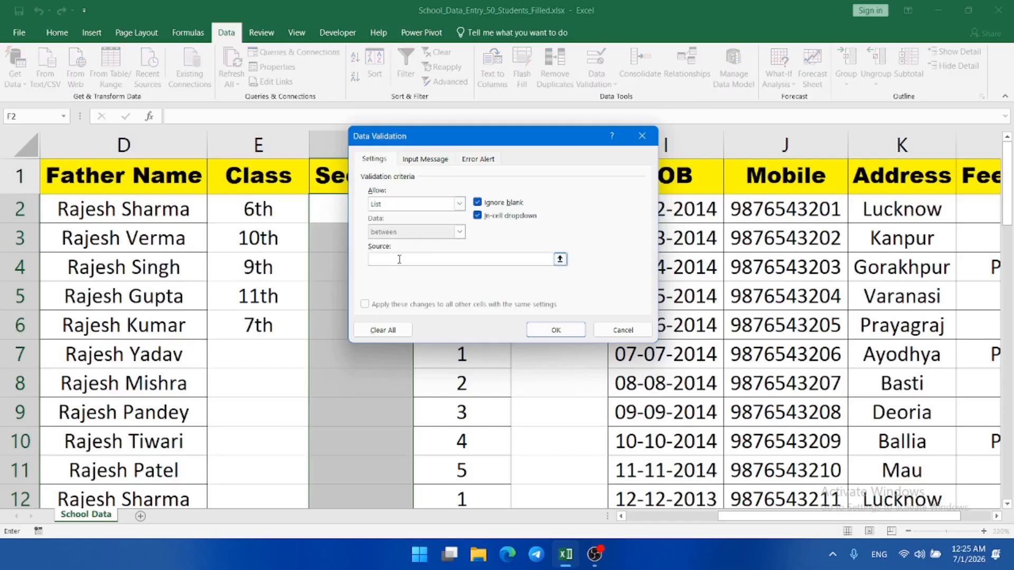
type("A,B,C,D")
left_click(556, 330)
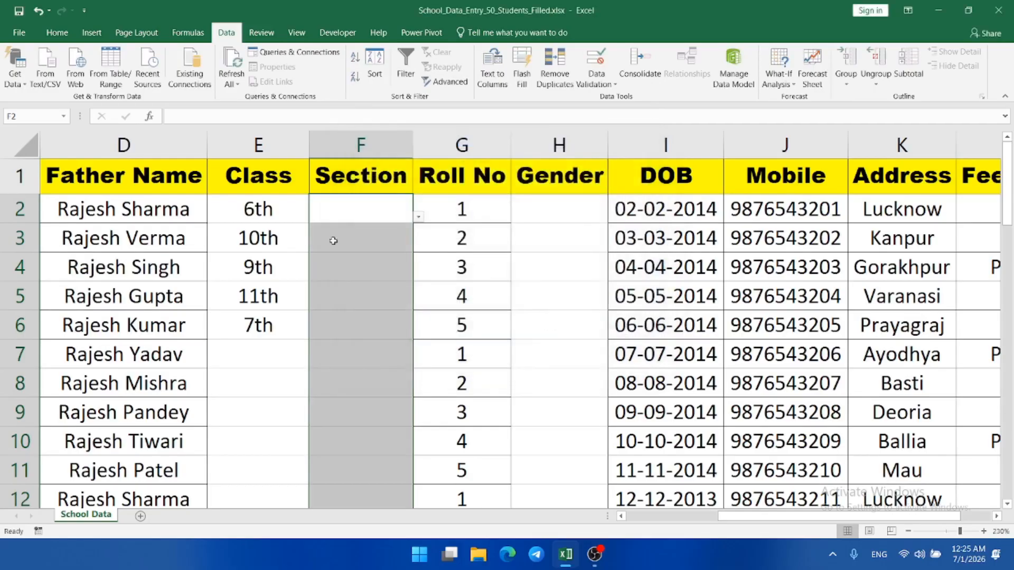
Step: Choose B for Section cell F2 and A for F3 from their dropdown lists
left_click(346, 246)
left_click(351, 219)
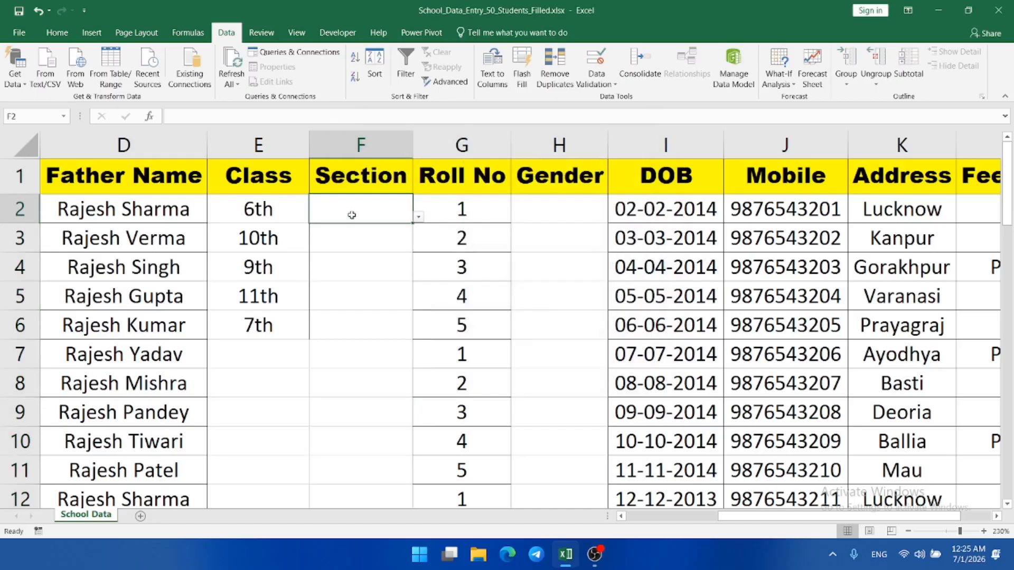
left_click(417, 218)
left_click(311, 254)
left_click(355, 235)
left_click(418, 247)
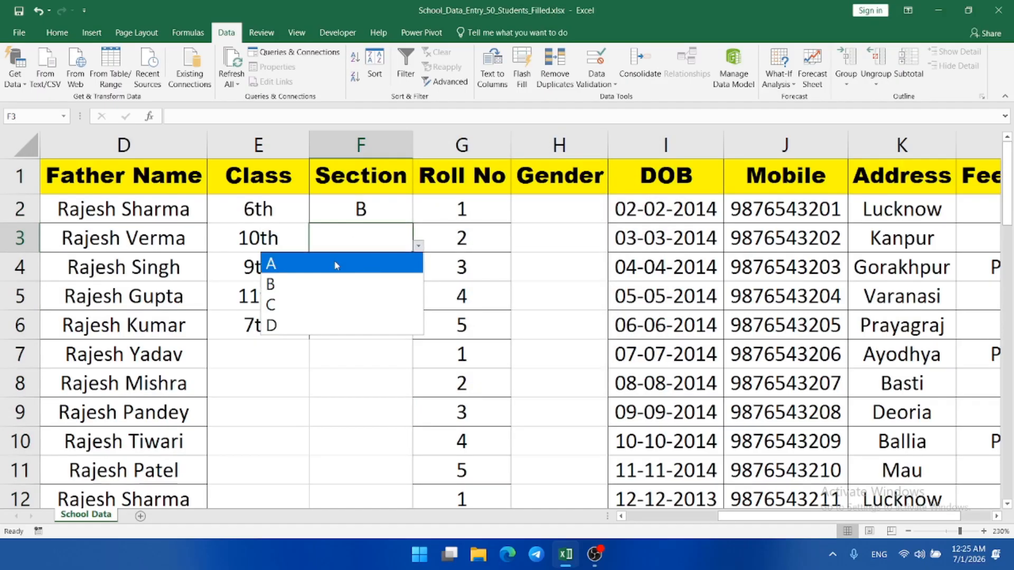
left_click(340, 265)
Step: Choose C for Section cell F4 and D for F5 from their dropdown lists
left_click(349, 274)
left_click(418, 275)
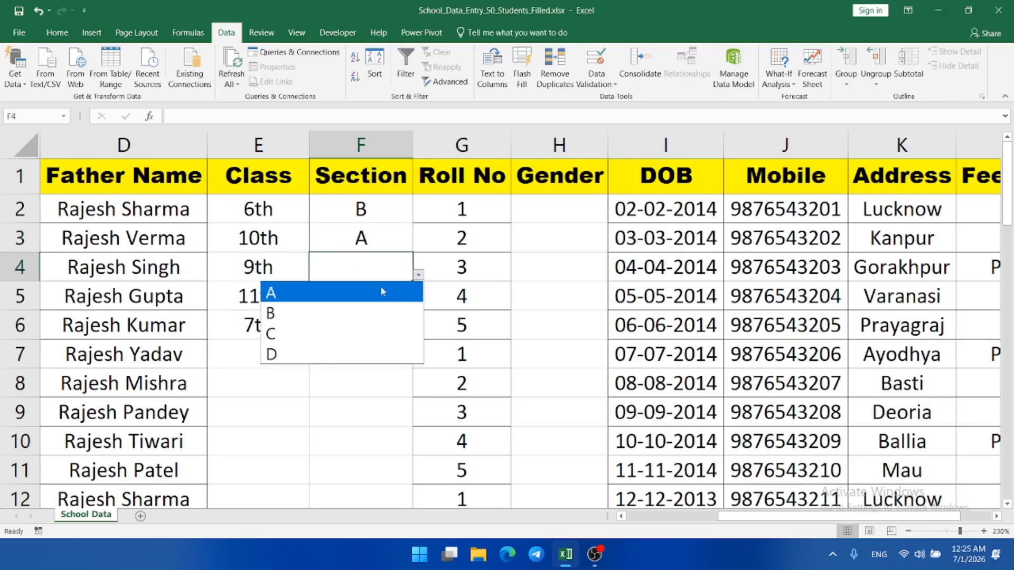
left_click(330, 336)
left_click(362, 303)
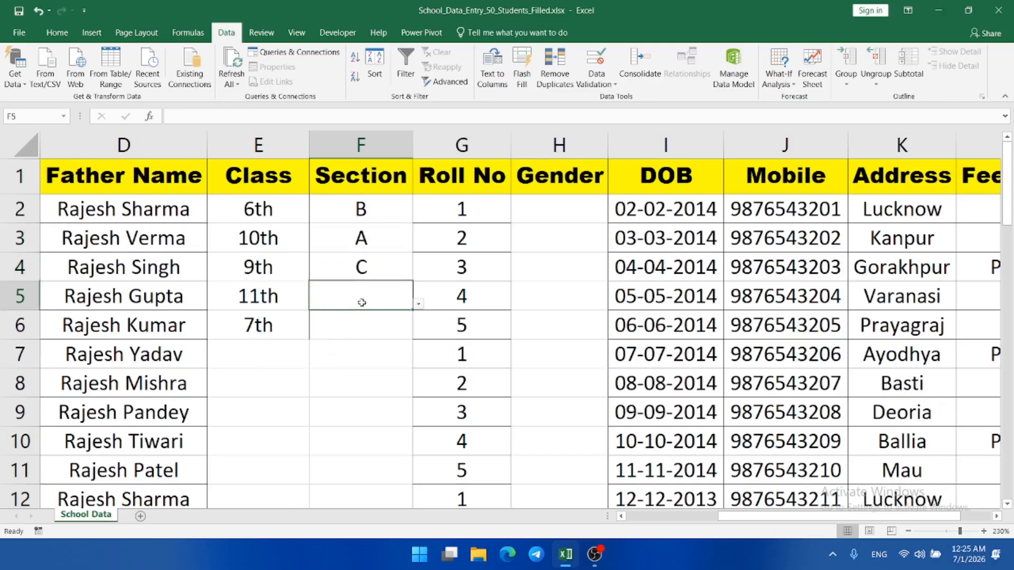
left_click(419, 304)
left_click(347, 380)
Step: Choose A for Section cell F6 from its dropdown list
left_click(358, 341)
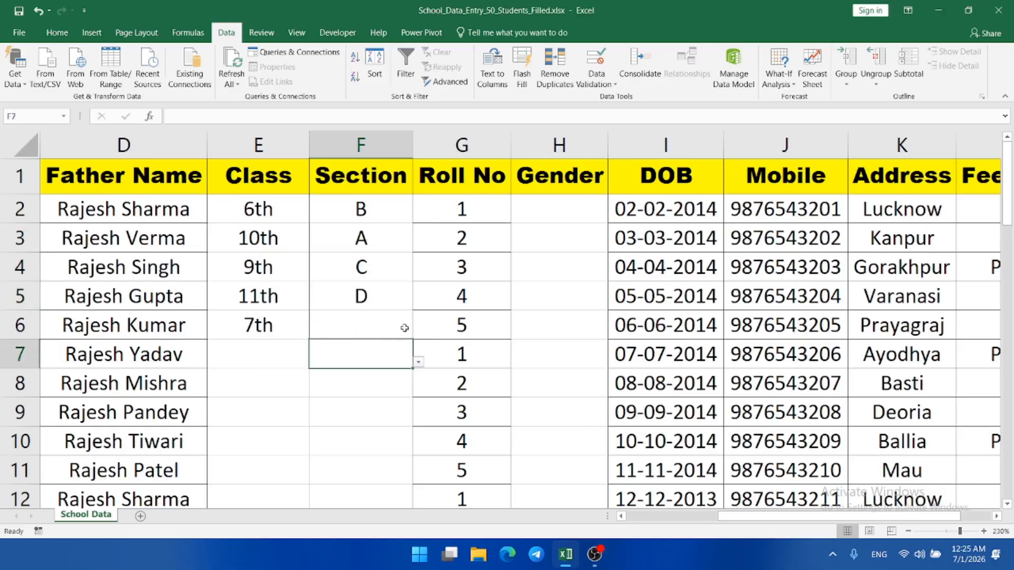
left_click(393, 323)
left_click(418, 333)
left_click(346, 358)
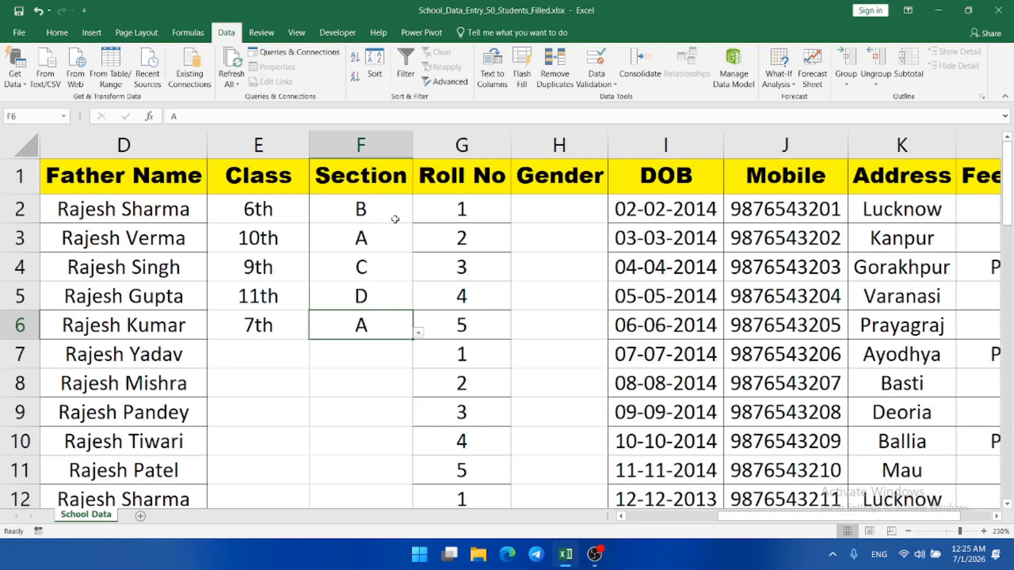
Step: Apply a data validation list to the Gender column's cells from H2 down, with the source MALE,FEMALE
left_click(570, 204)
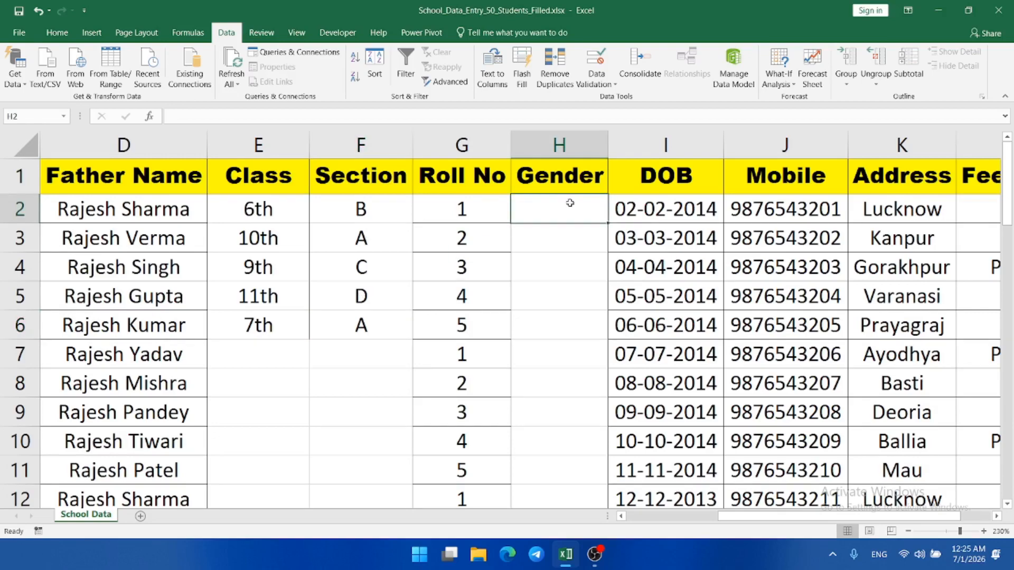
key("Return")
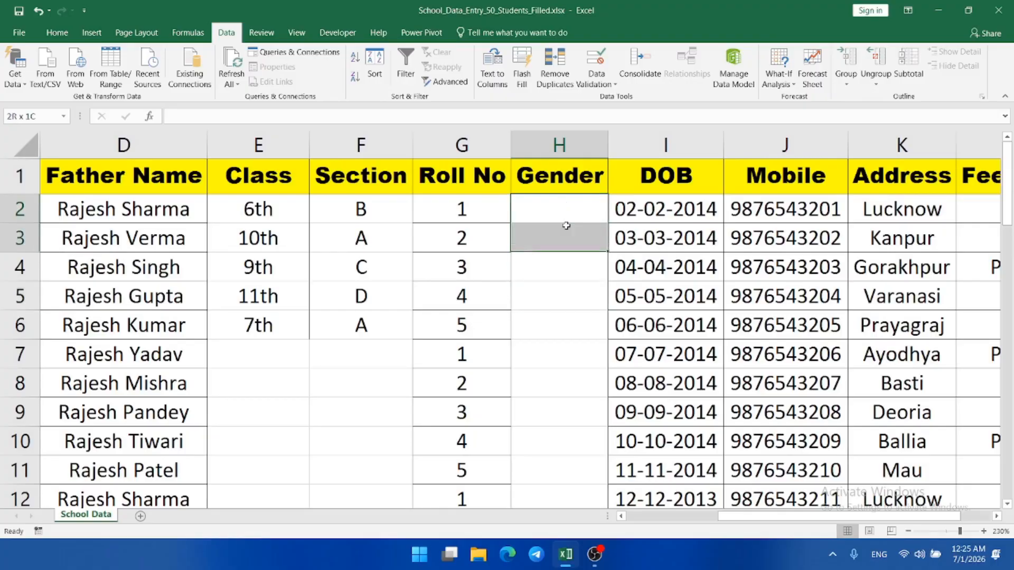
left_click_drag(566, 218, 569, 367)
scroll(569, 362, "up", 12)
scroll(569, 363, "up", 3)
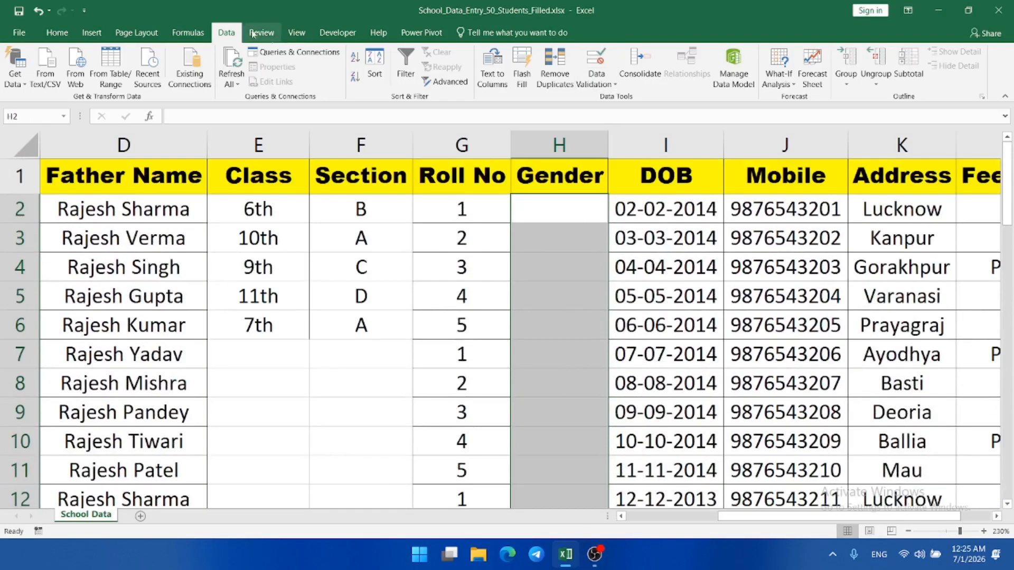
left_click(597, 79)
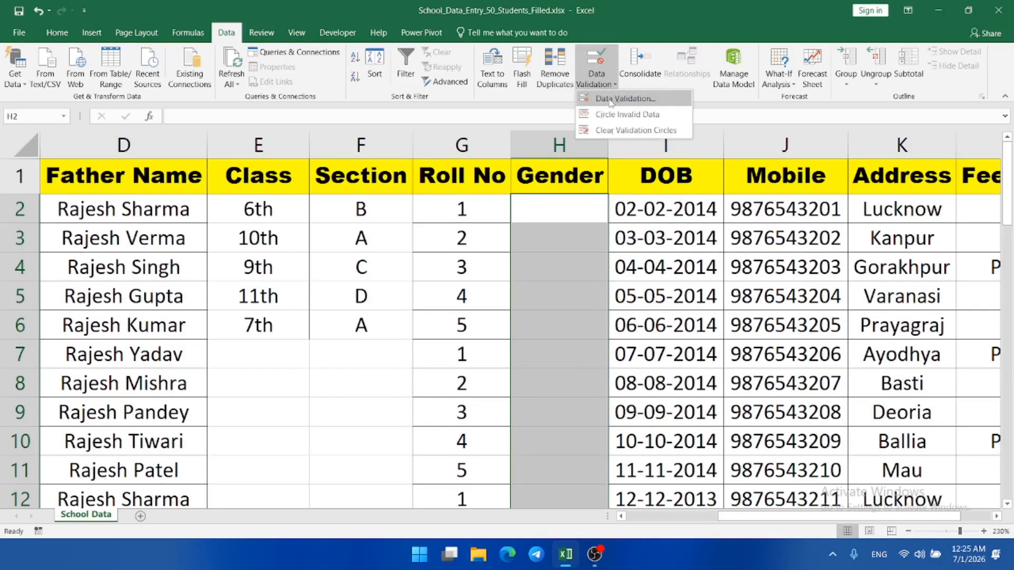
left_click(613, 101)
left_click(459, 204)
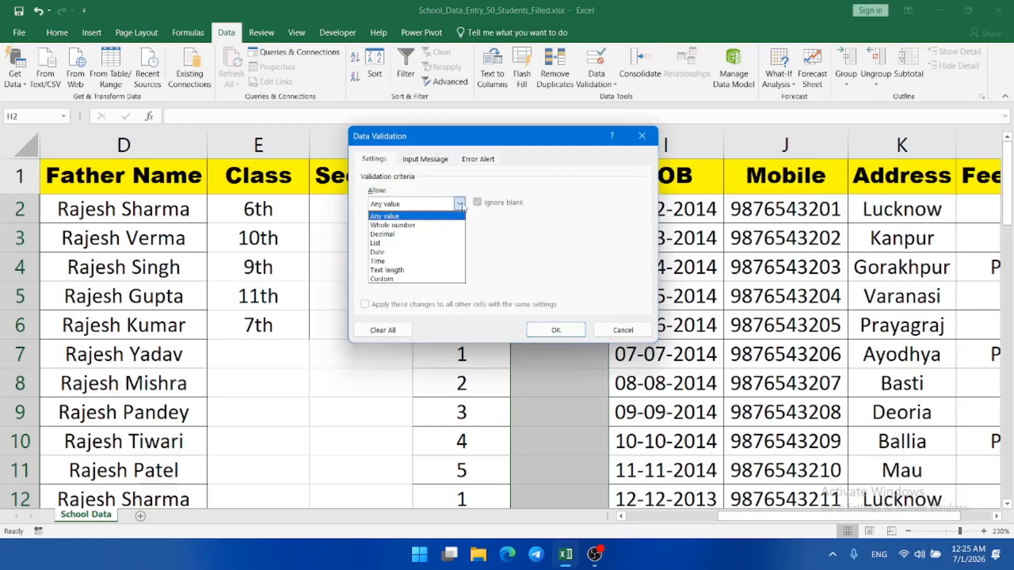
left_click(415, 243)
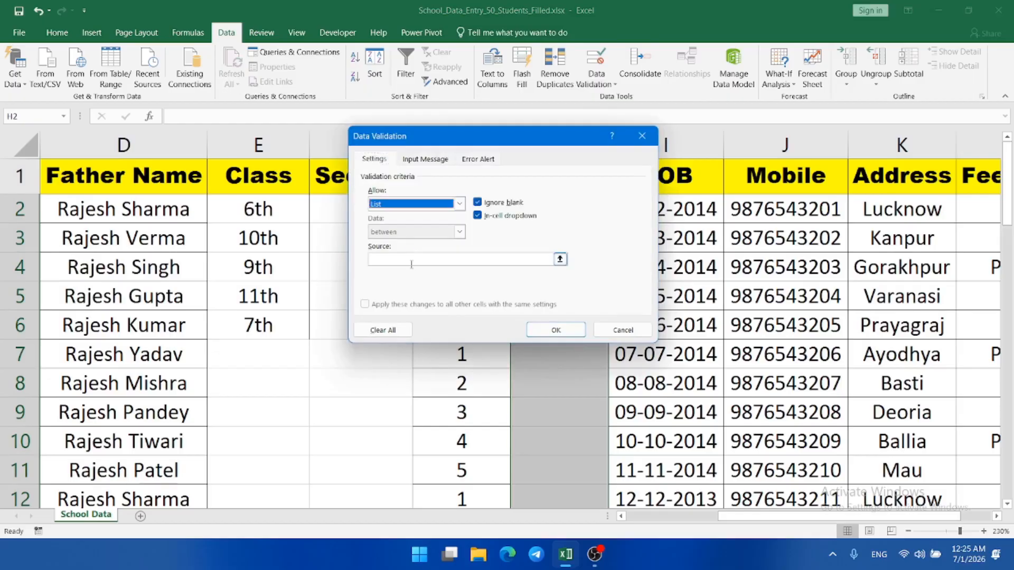
left_click(411, 260)
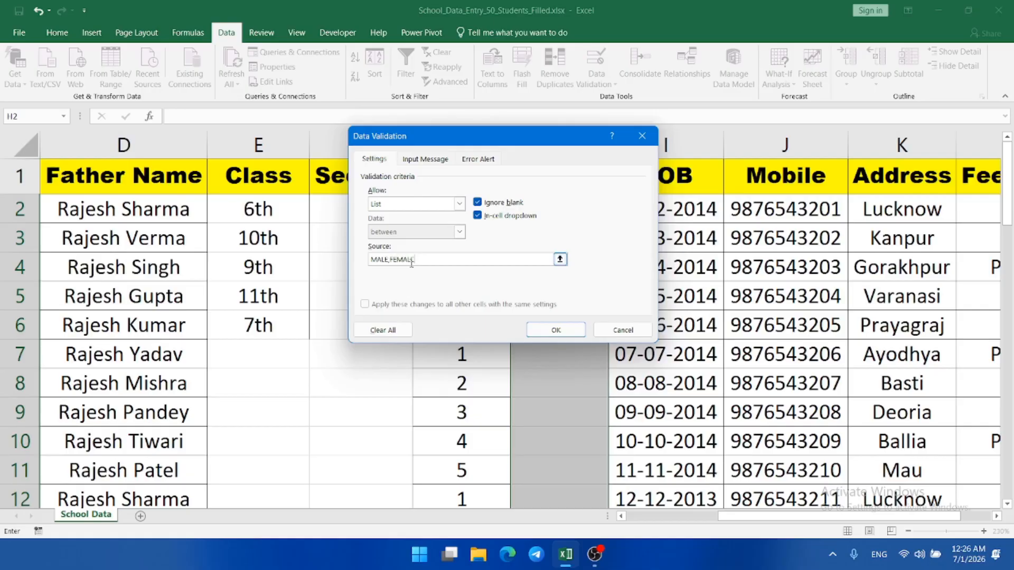
left_click(556, 330)
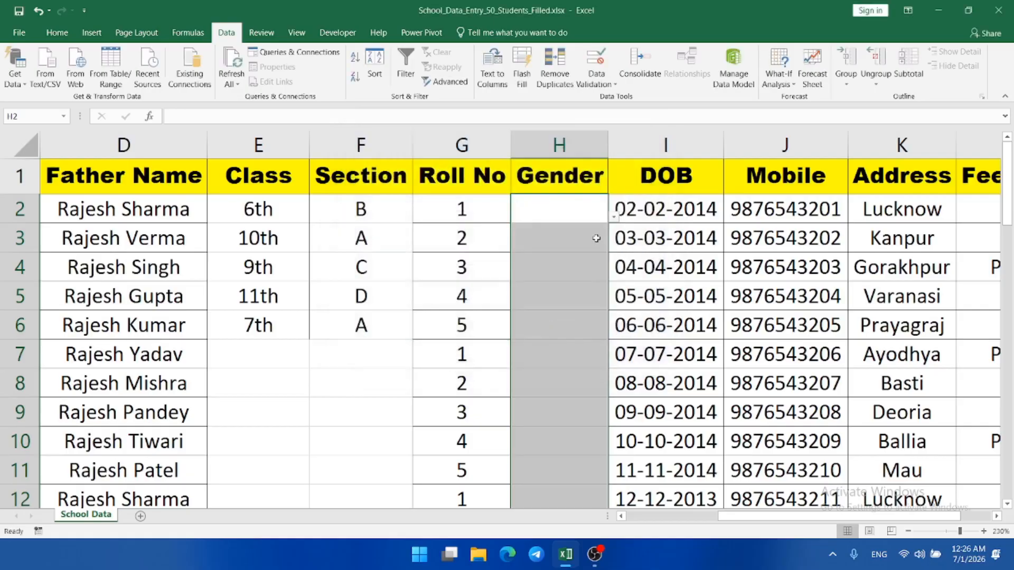
Step: Choose MALE for Gender cells H2, H3 and H4 from their dropdown lists
left_click(570, 205)
left_click(614, 217)
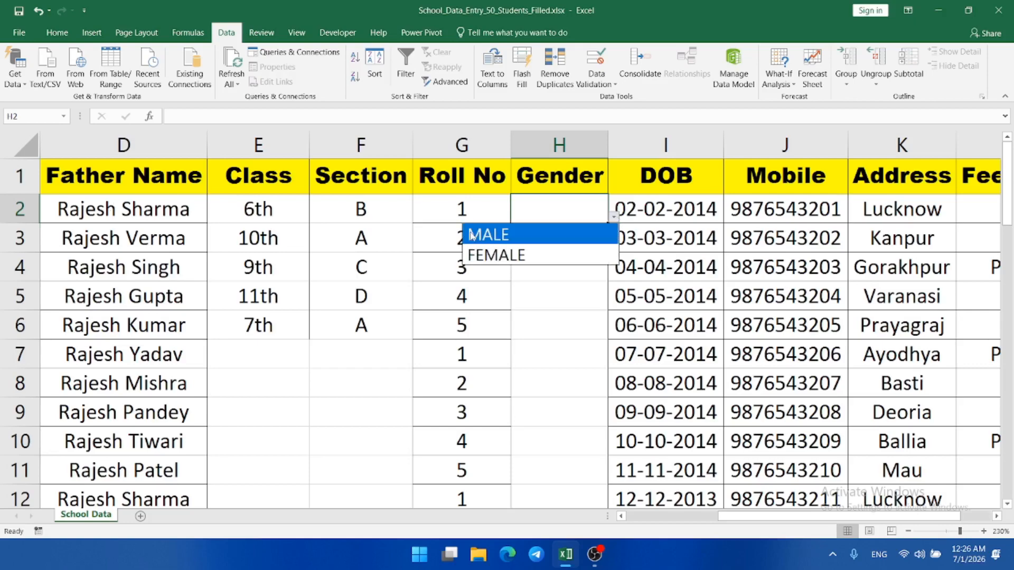
left_click(505, 238)
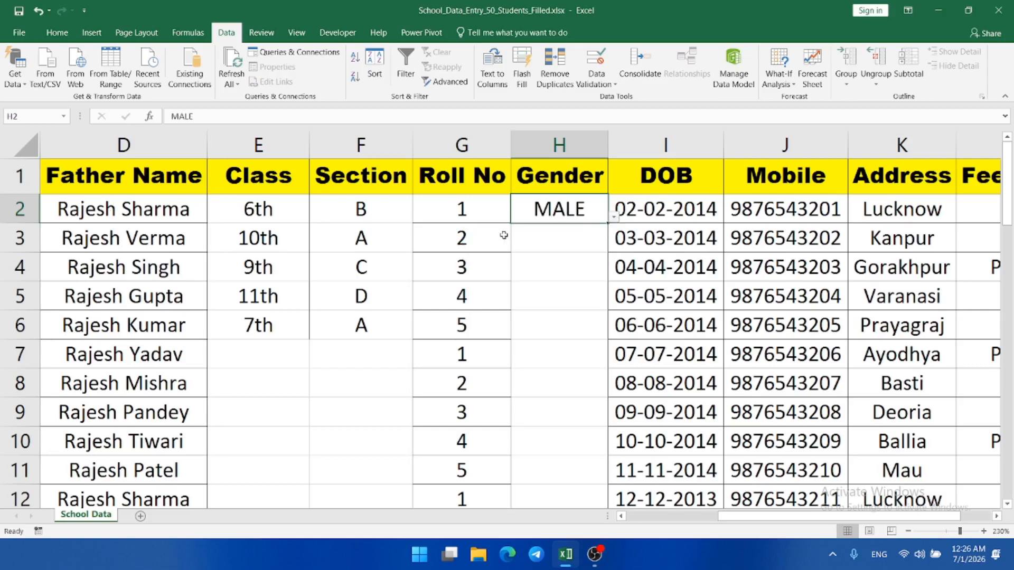
left_click(549, 238)
left_click(614, 246)
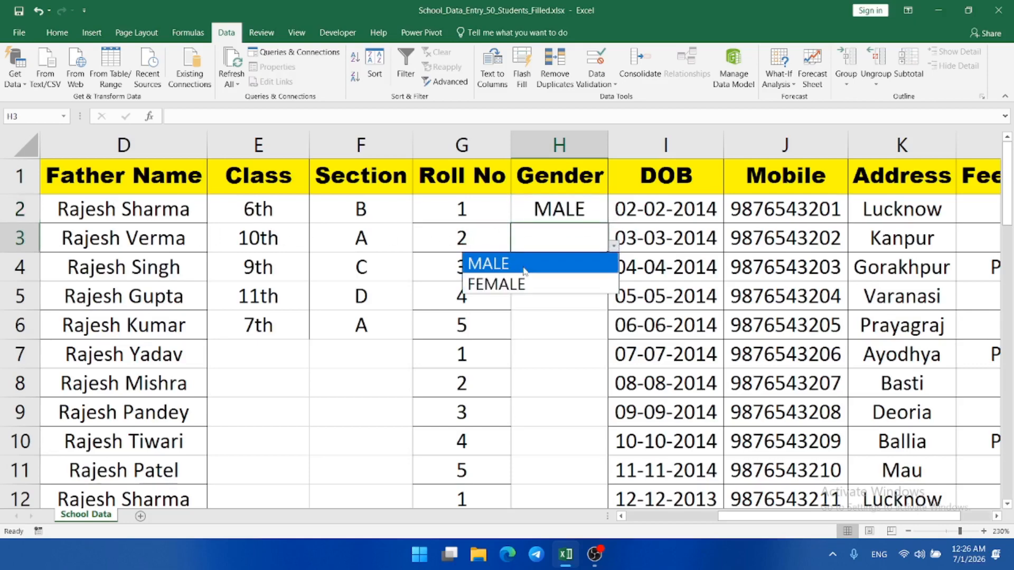
left_click(507, 261)
left_click(582, 268)
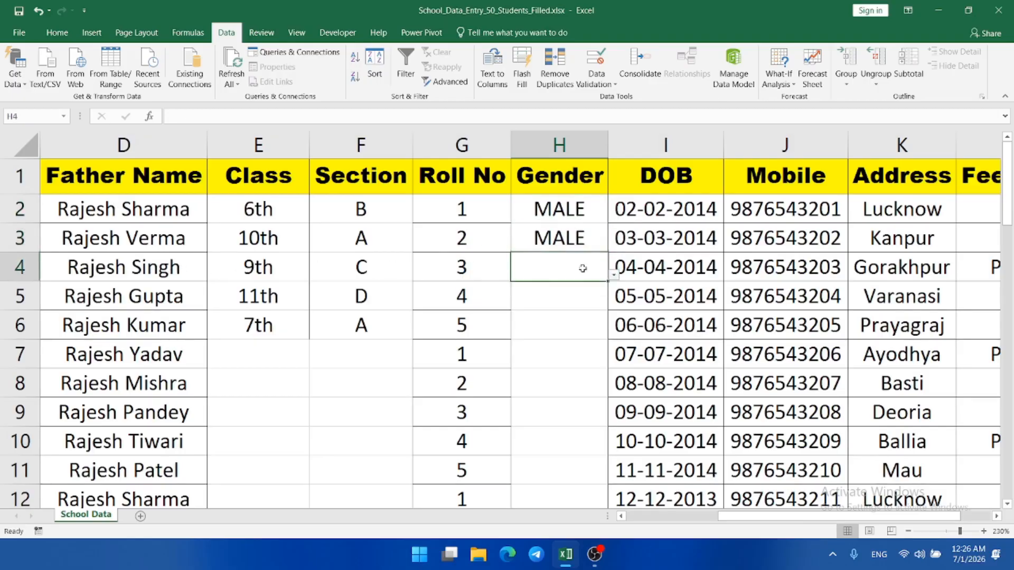
left_click(614, 275)
left_click(538, 294)
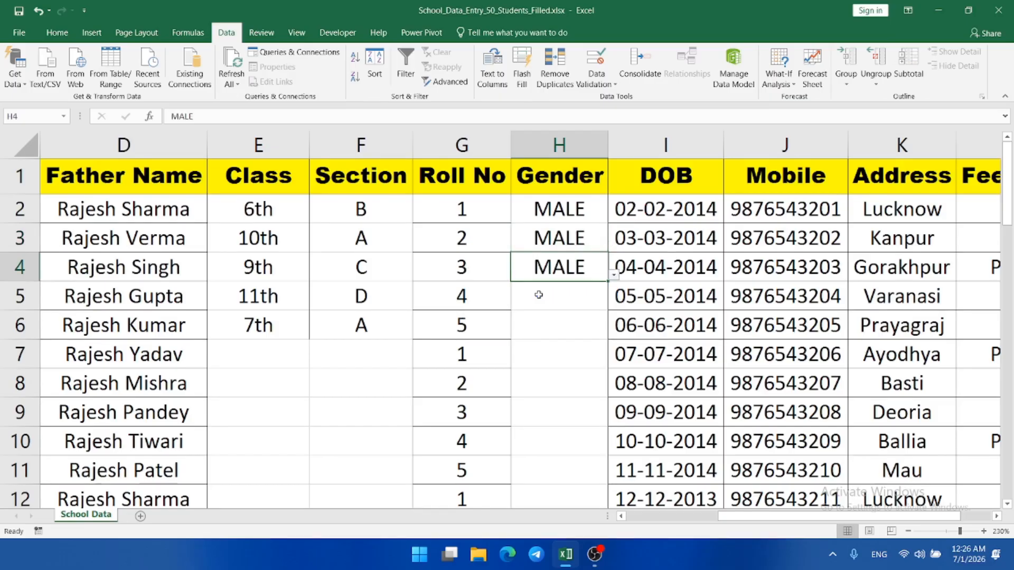
Step: Add a new blank worksheet to the workbook after the School Data sheet
left_click(140, 517)
left_click(61, 177)
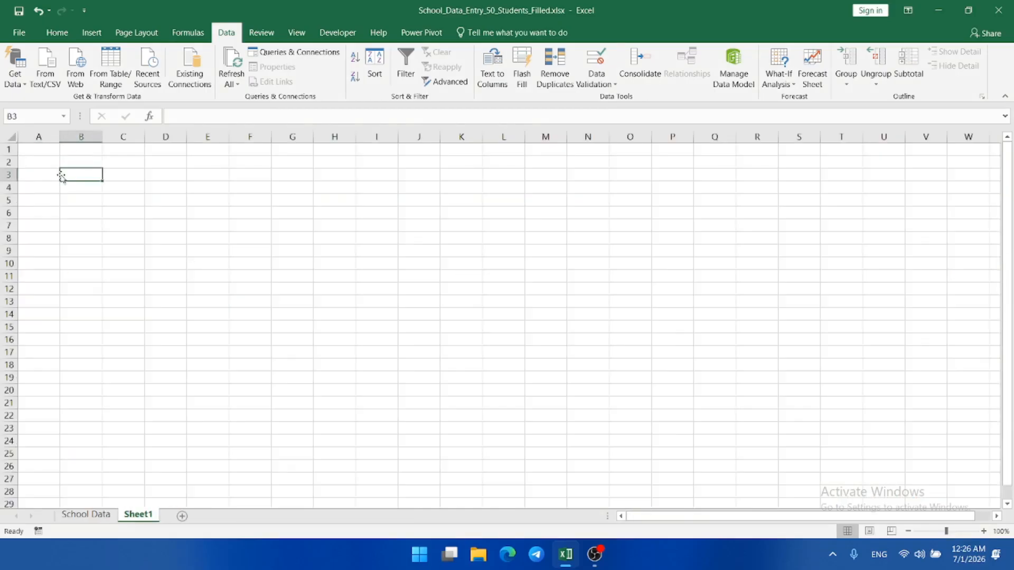
left_click(983, 531)
left_click(983, 531)
left_click(983, 531)
left_click(983, 532)
left_click(983, 532)
left_click(984, 531)
left_click(983, 531)
left_click(983, 531)
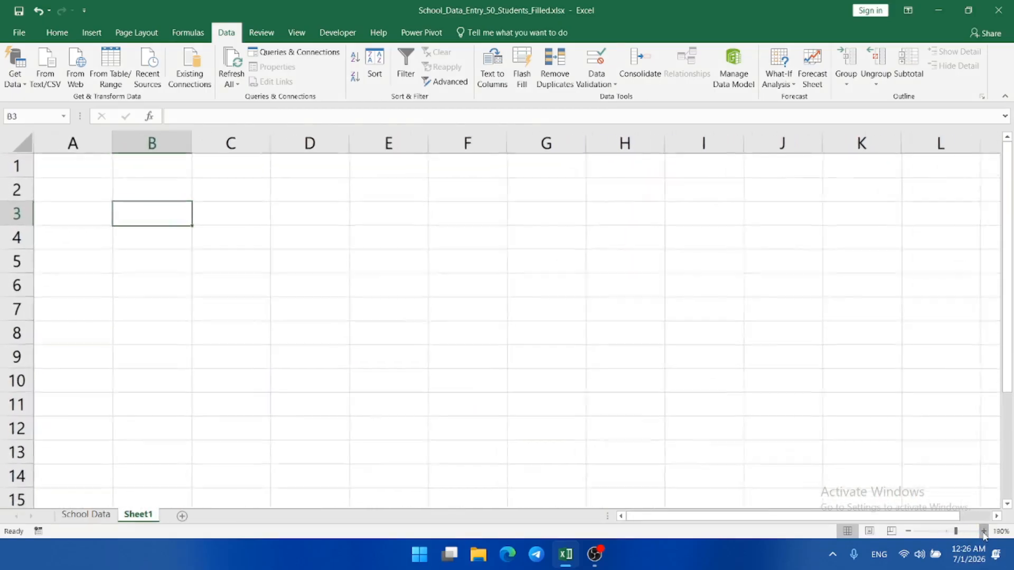
Step: Enter the headers S NO, ITEM CODE, ITEM NAME, QTY, RATE and AMOUNT in cells A3 to F3
left_click(80, 216)
type("S NO")
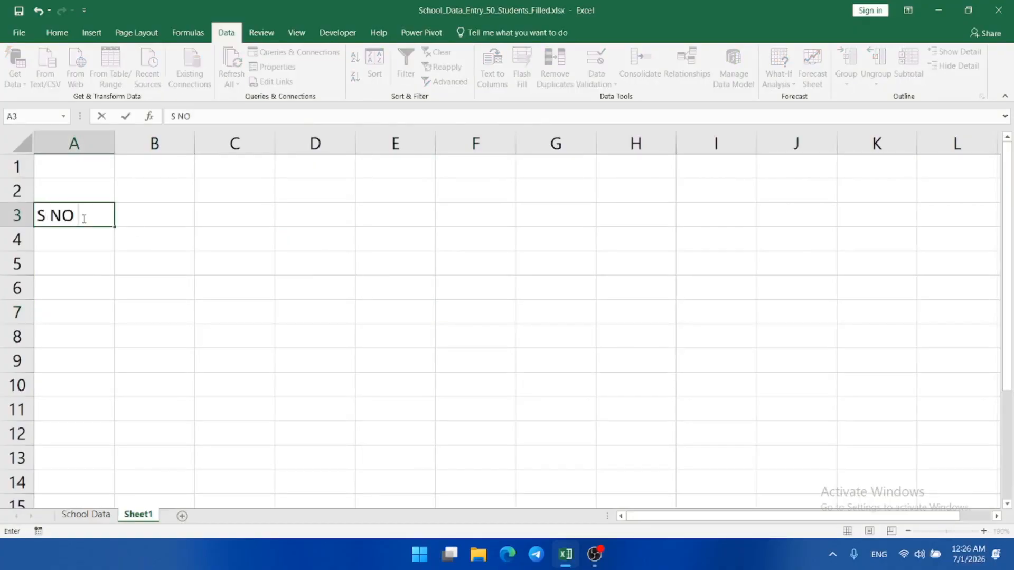
key("Tab")
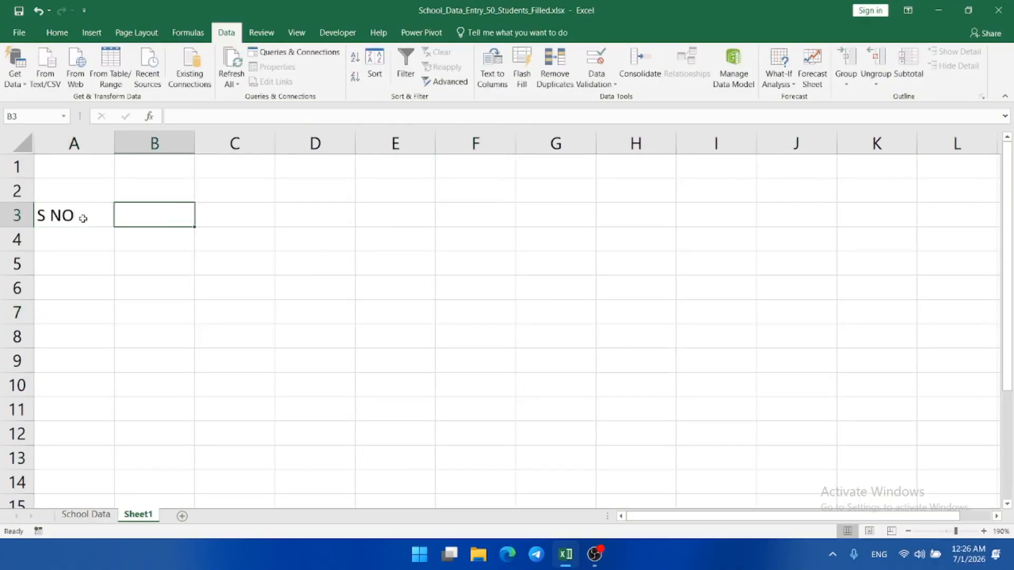
type("ITEM CODE")
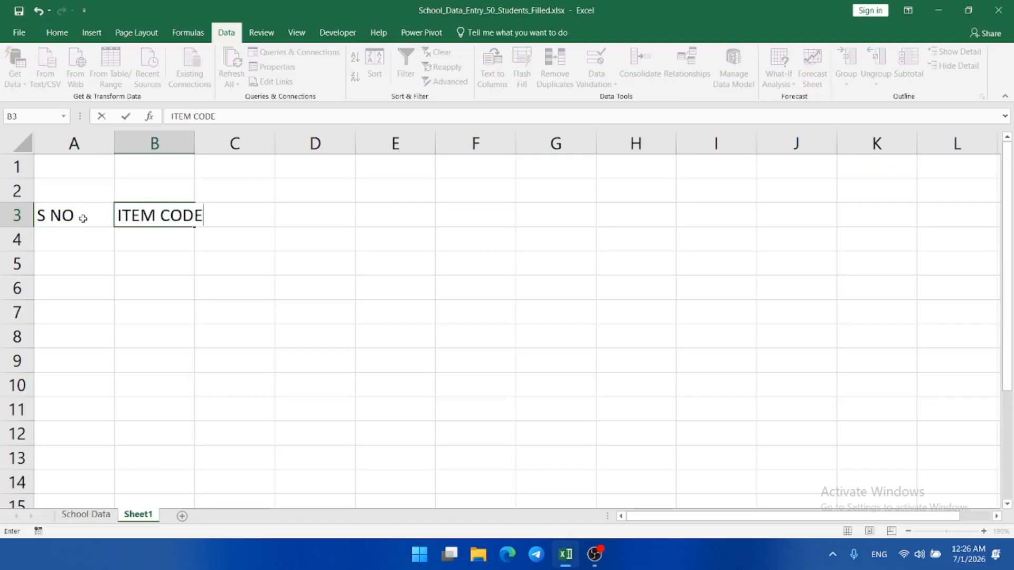
key("Tab")
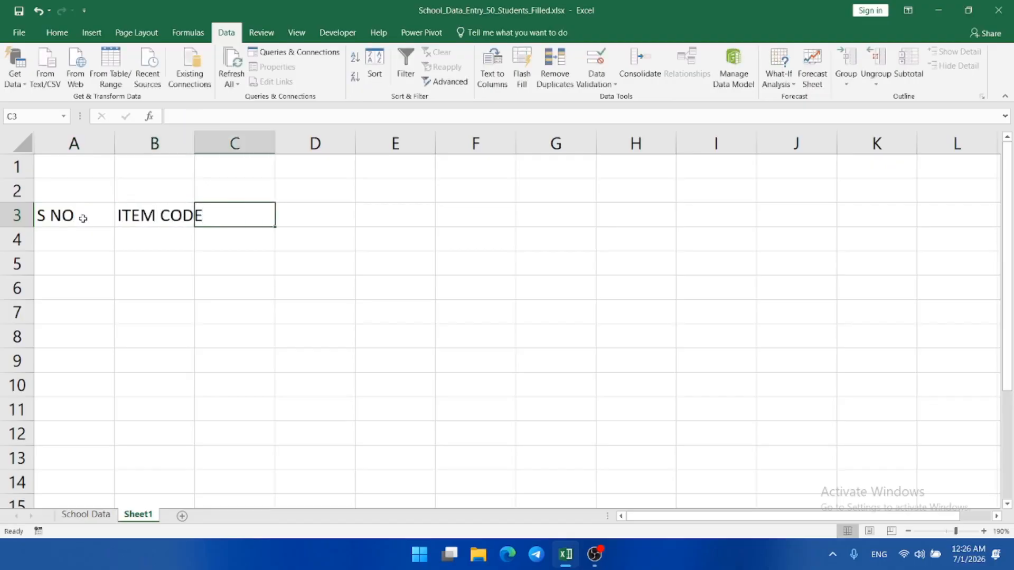
type("IETEM NAME")
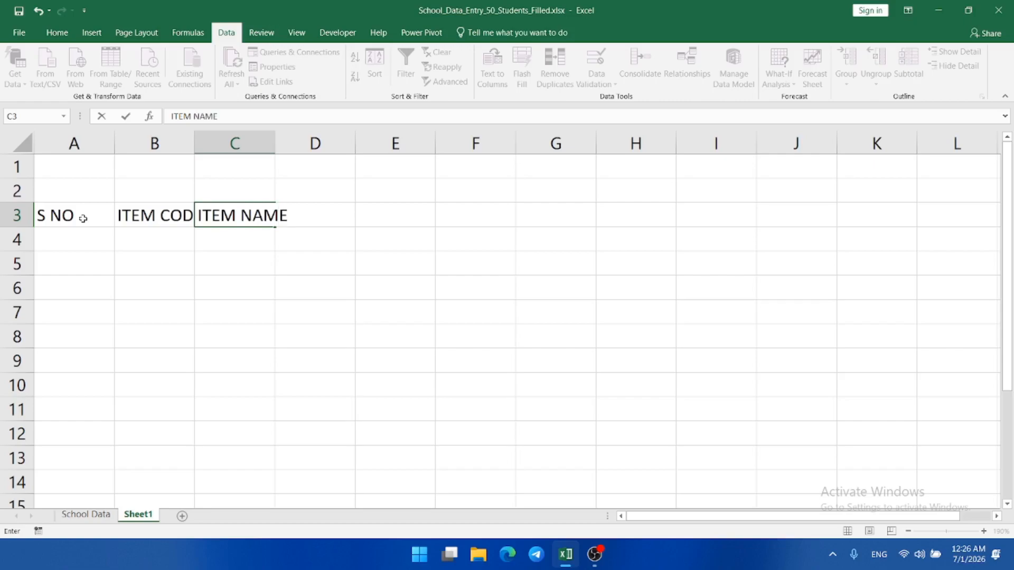
key("Tab")
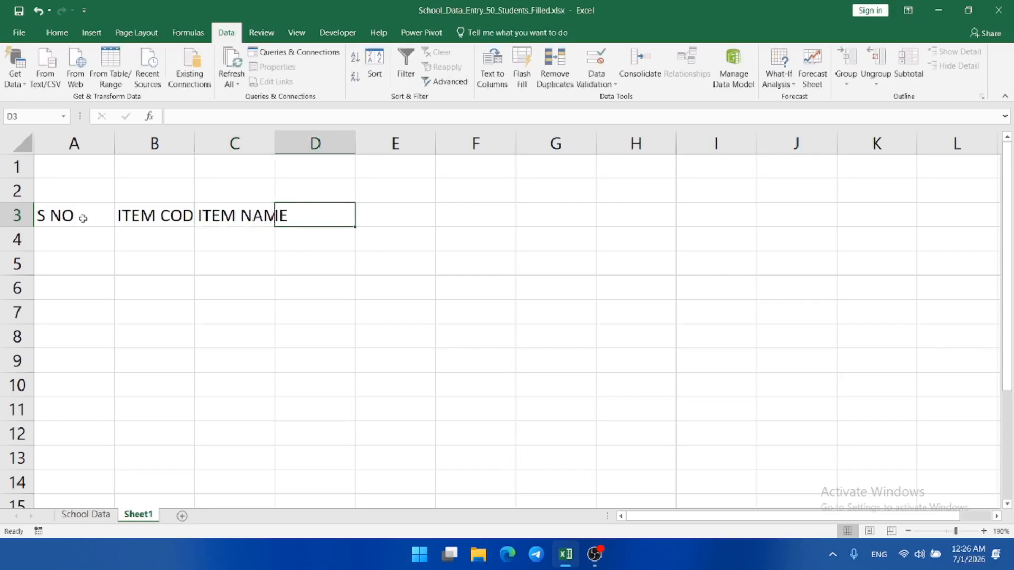
type("QTY")
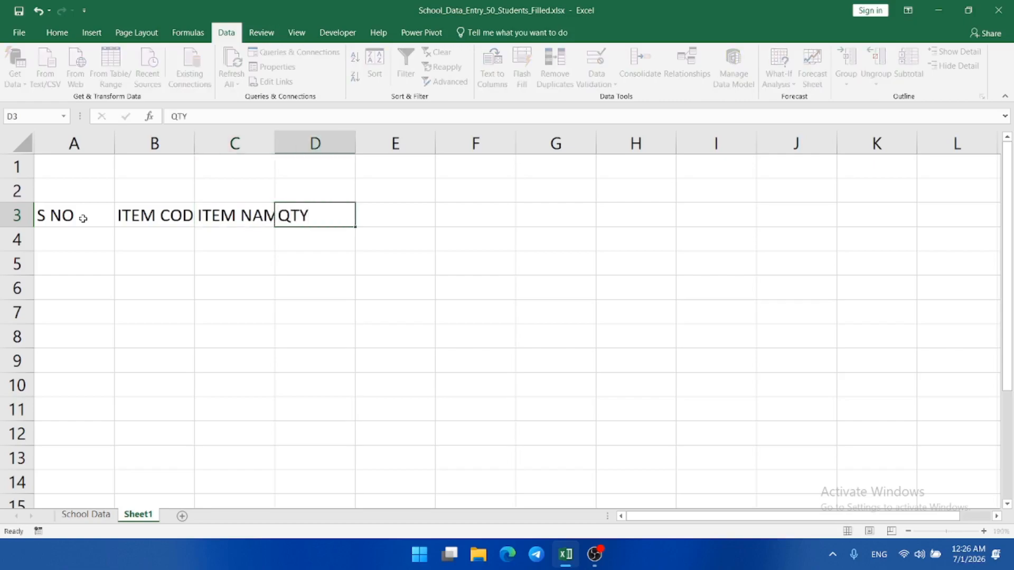
key("Tab")
type("RATE")
key("Tab")
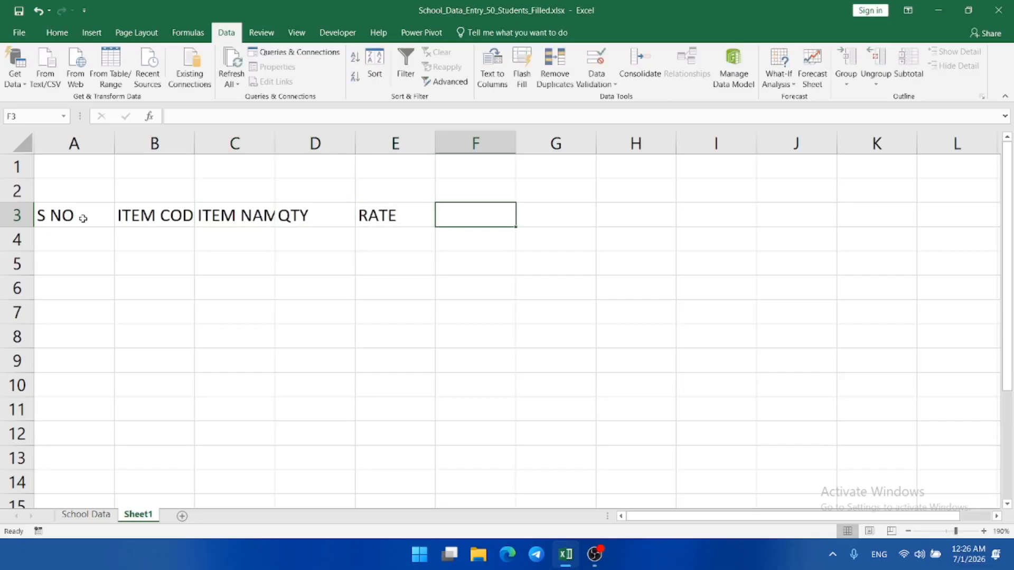
type("AMOUNT")
key("Return")
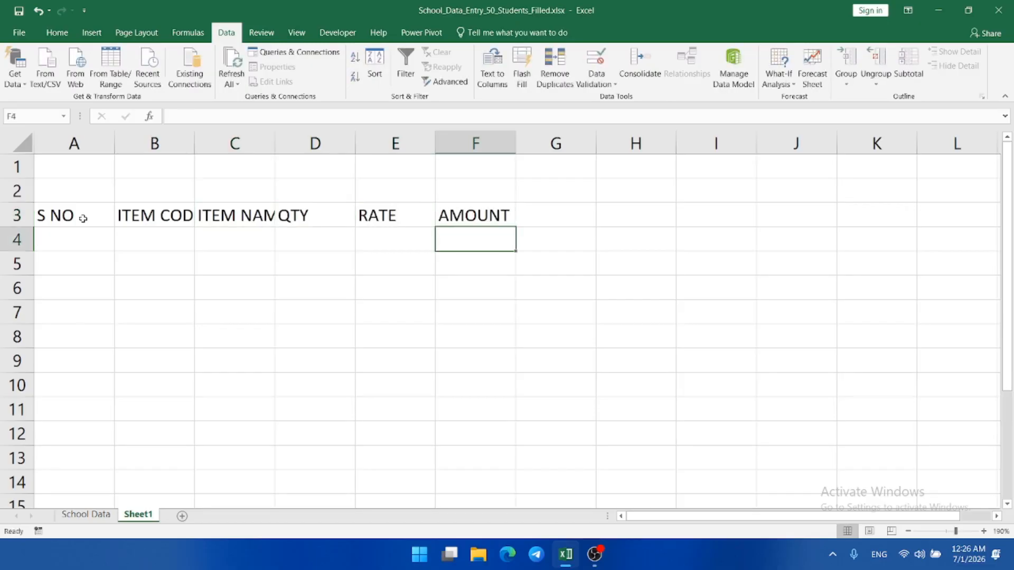
Step: Format the header row A3:F3 with centred bold text and a yellow fill
left_click_drag(84, 208, 510, 211)
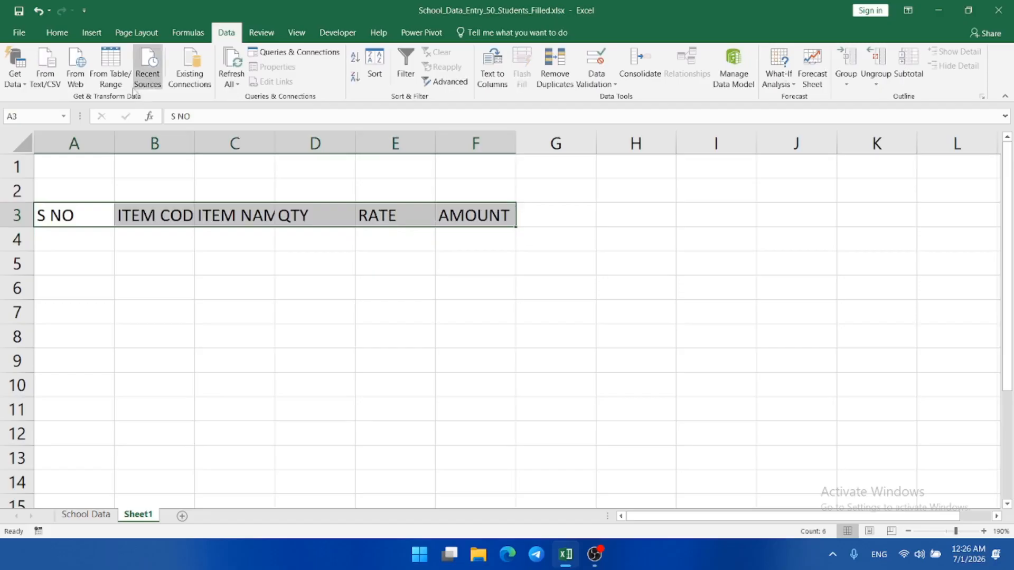
left_click(59, 33)
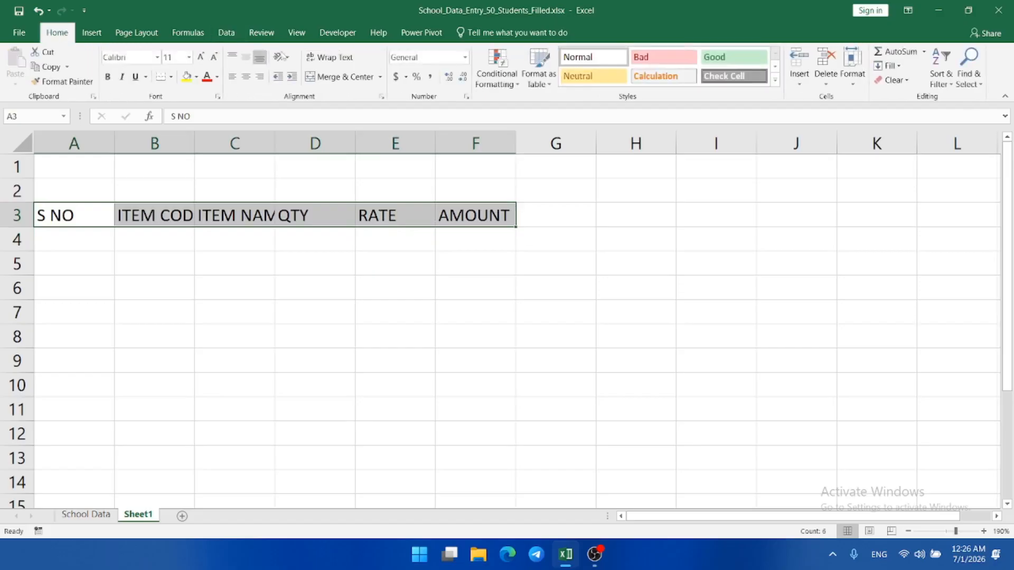
left_click(248, 77)
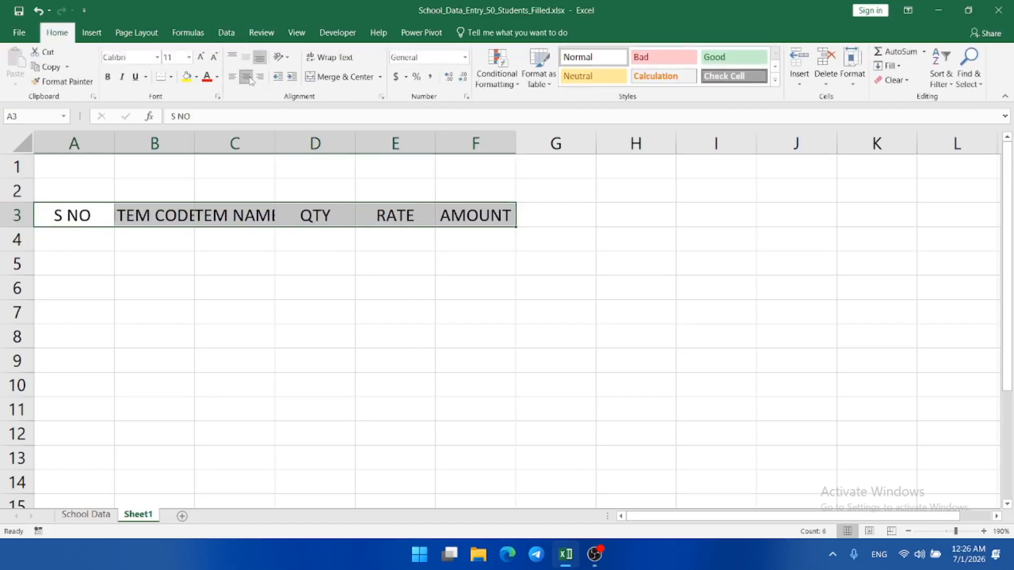
left_click(196, 76)
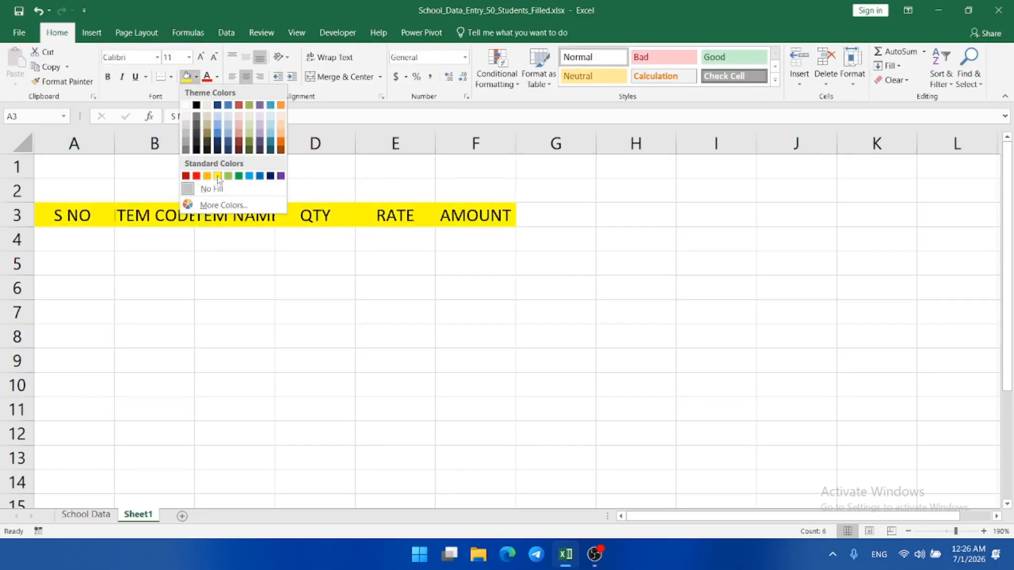
left_click(218, 175)
left_click(108, 77)
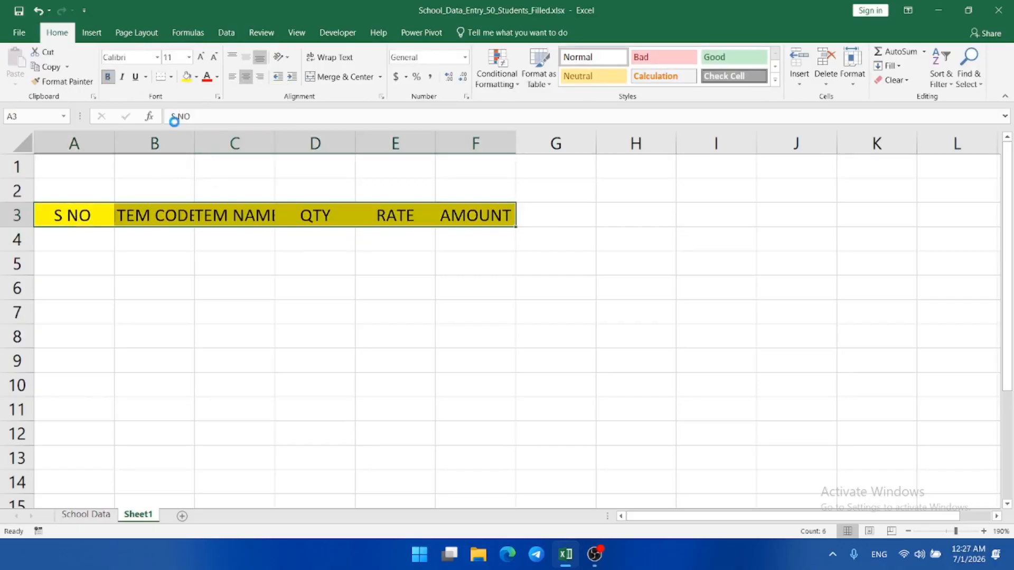
Step: Autofit the widths of the ITEM CODE and ITEM NAME columns to their headers
double_click(195, 142)
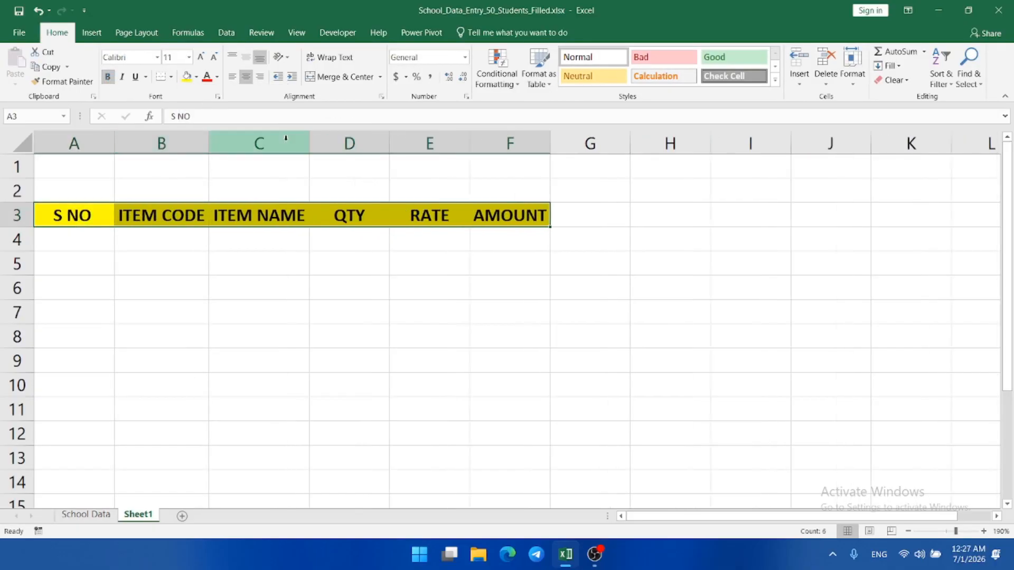
double_click(283, 142)
left_click(275, 269)
left_click(151, 232)
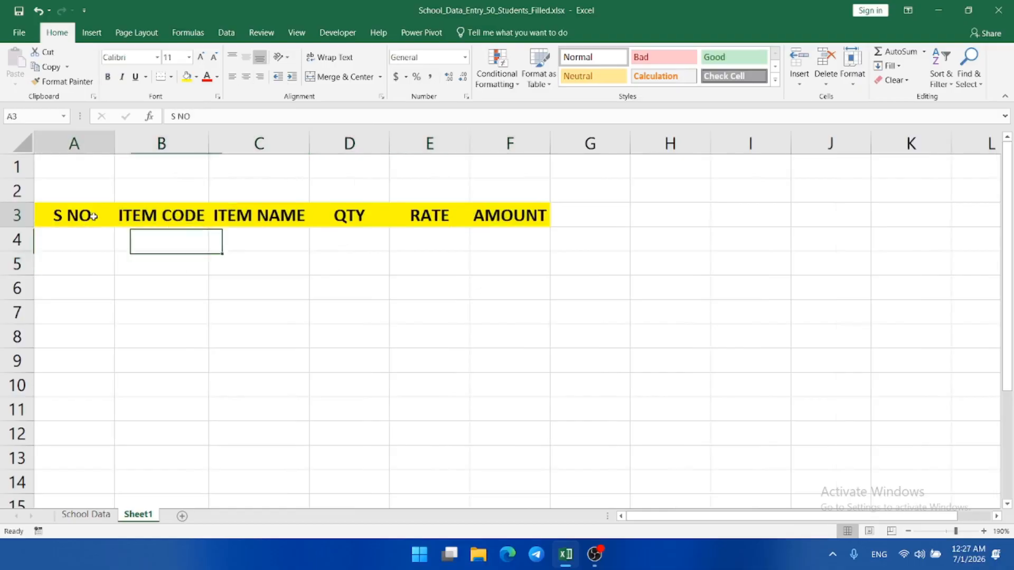
left_click_drag(58, 215, 520, 215)
left_click(247, 78)
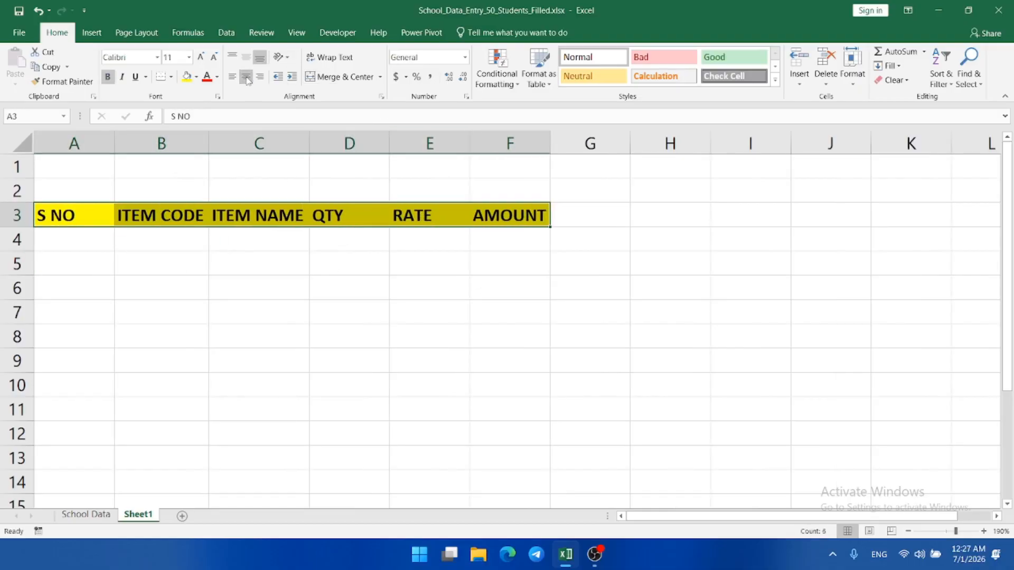
left_click(247, 77)
left_click(177, 256)
Step: Fill the S NO column with serial numbers 1 to 10 in A4:A13 and centre them
left_click(79, 231)
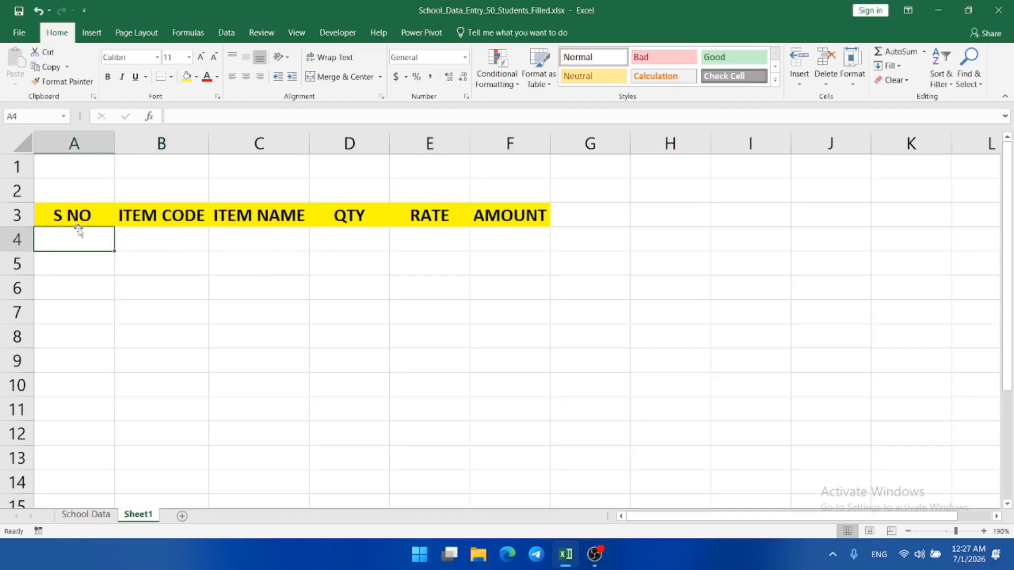
type("1")
key("Return")
type("2")
key("Return")
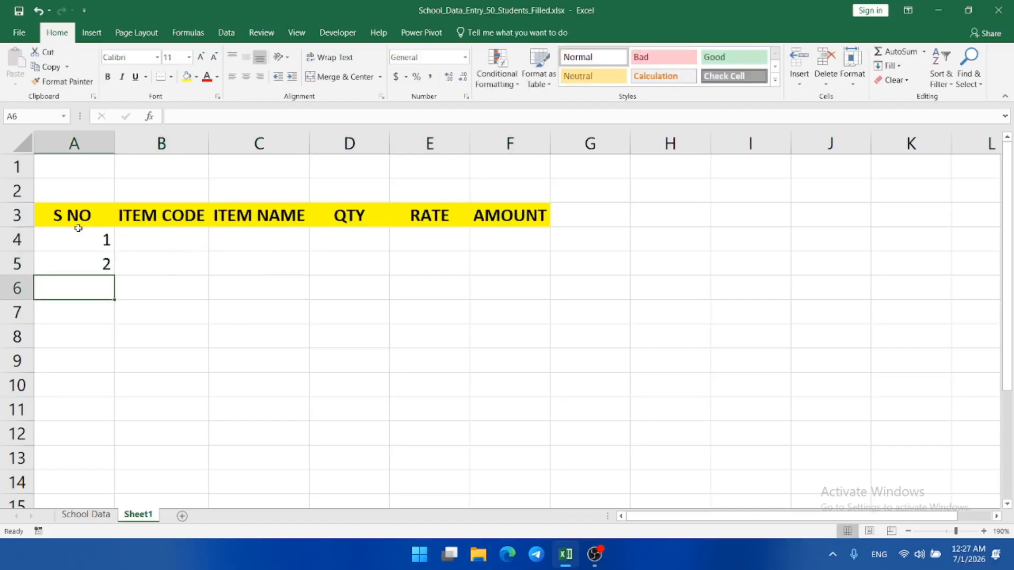
left_click_drag(78, 232, 112, 462)
left_click(247, 78)
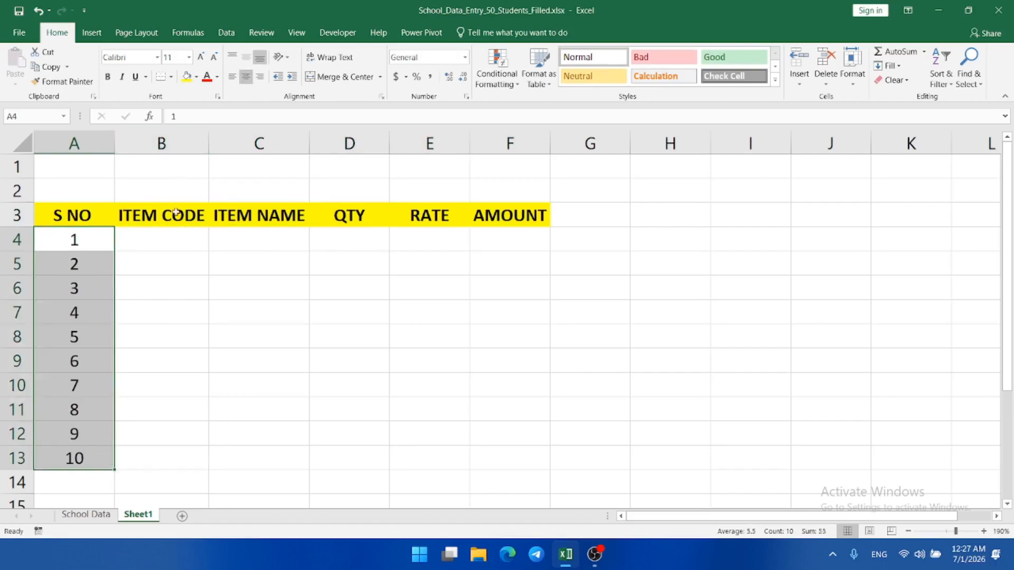
Step: Open the recent workbook WORKING FILE.xlsx
left_click(177, 235)
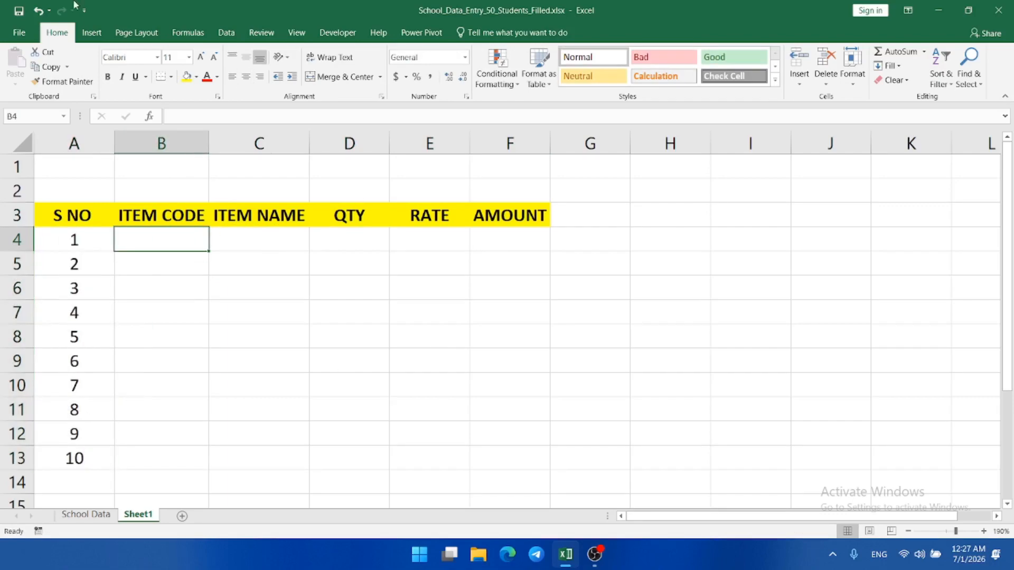
left_click(25, 32)
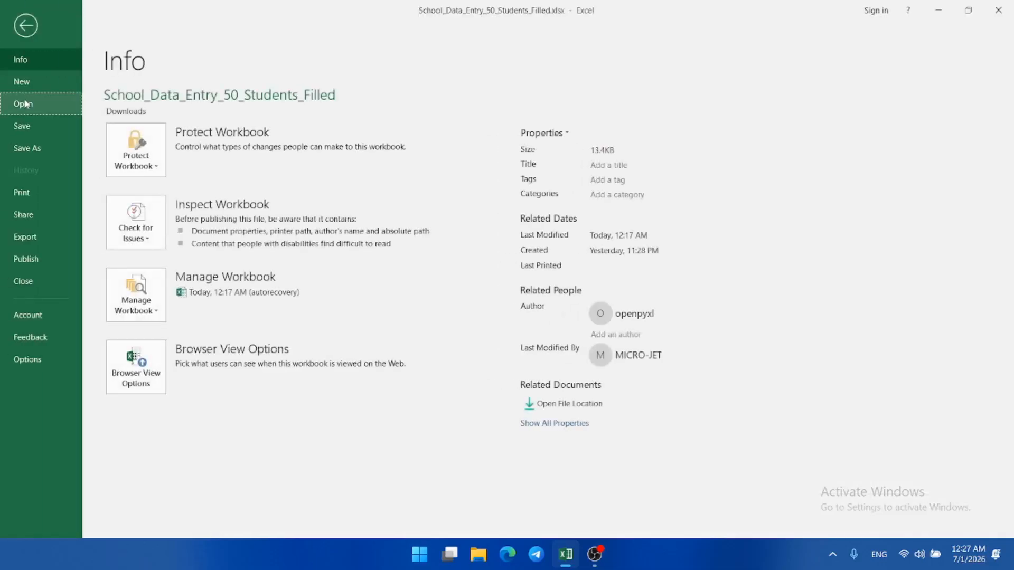
left_click(25, 103)
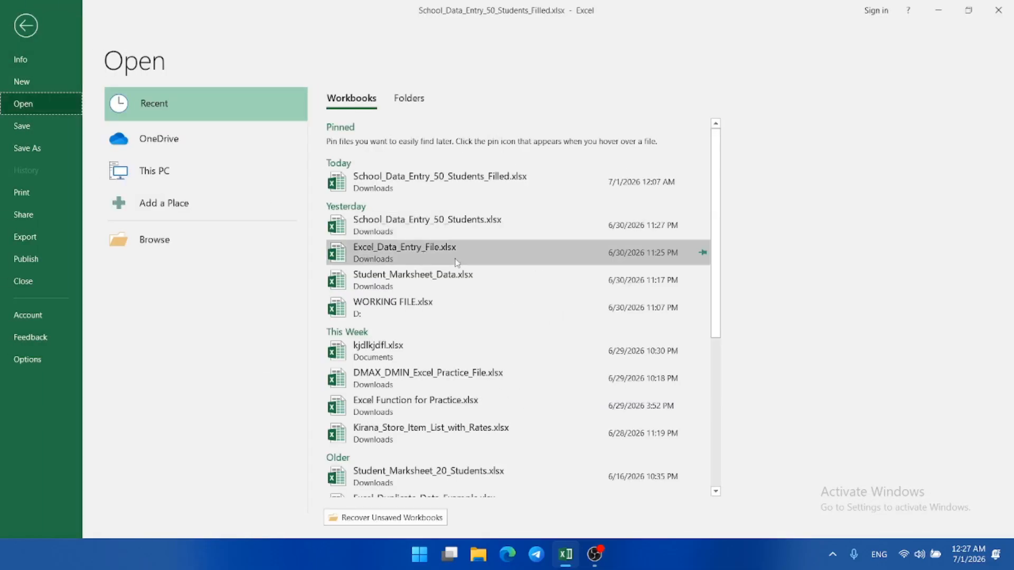
left_click(416, 308)
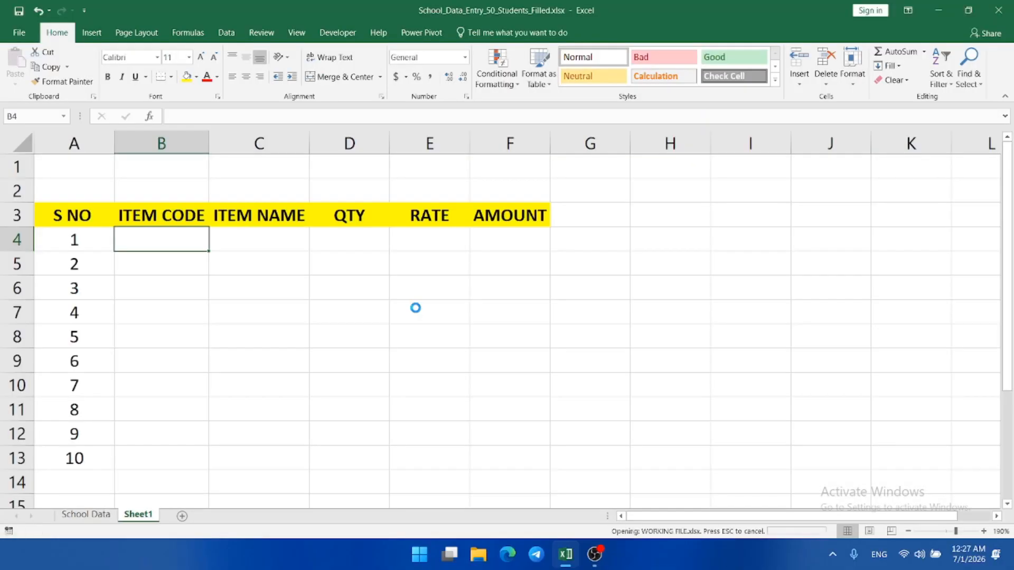
Step: Copy the purchase table A3:G13, without its title row, to cell A3 of a new worksheet
left_click_drag(74, 247, 646, 467)
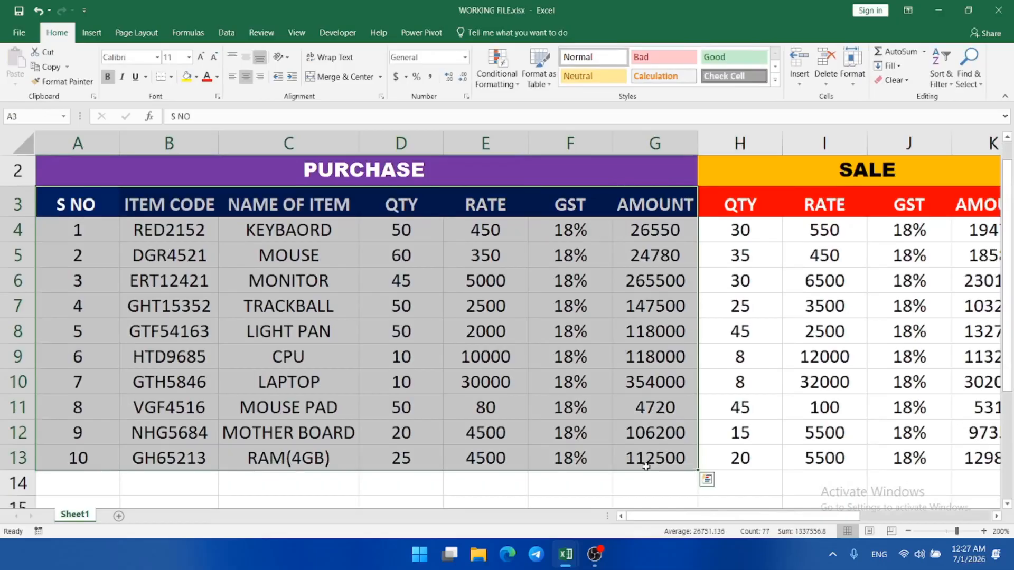
key("ctrl+c")
left_click(118, 516)
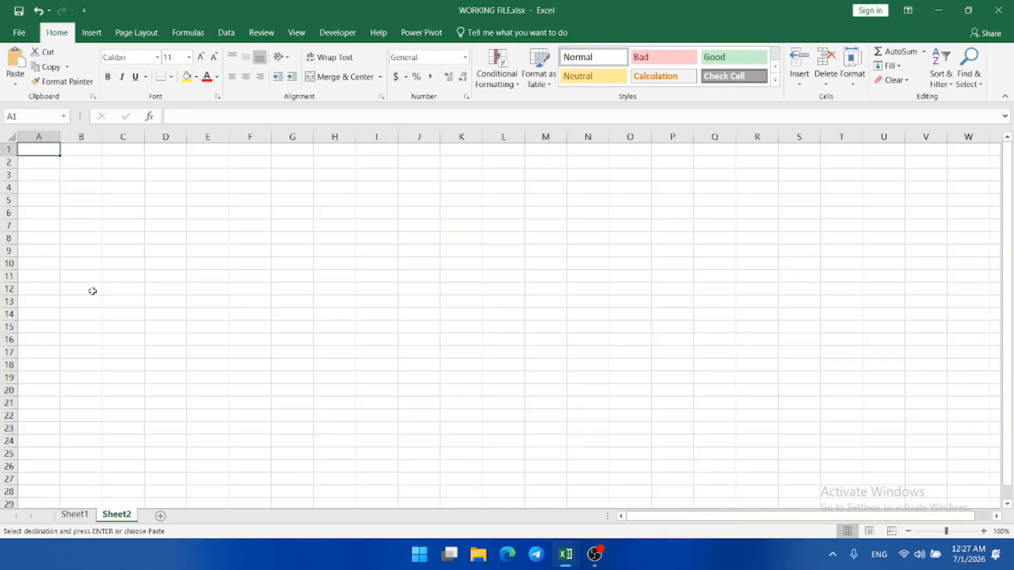
left_click(39, 172)
key("ctrl+v")
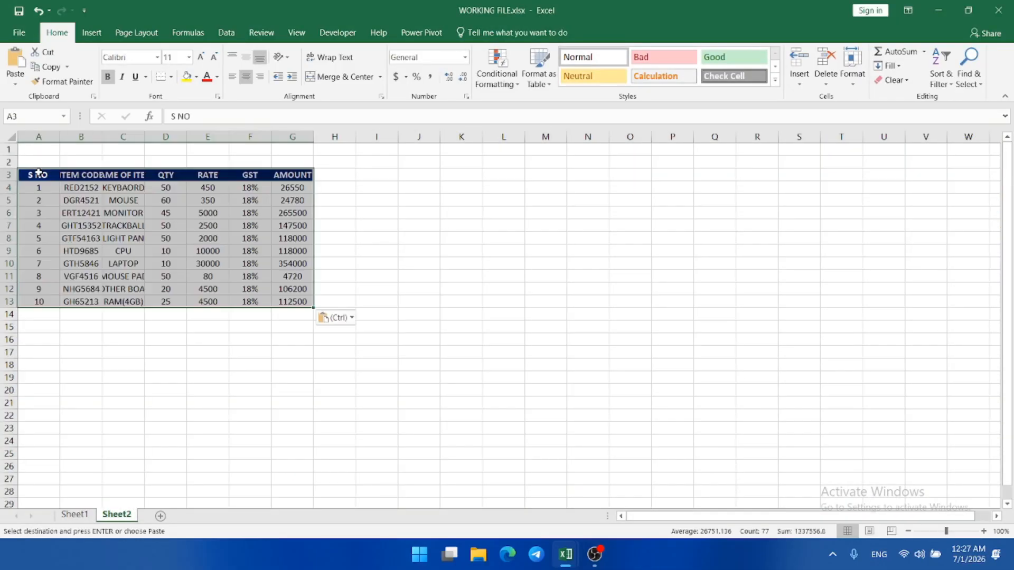
Step: Autofit the ITEM CODE and NAME OF ITEM columns of the pasted table to their contents
left_click(983, 531)
left_click(984, 531)
left_click(983, 531)
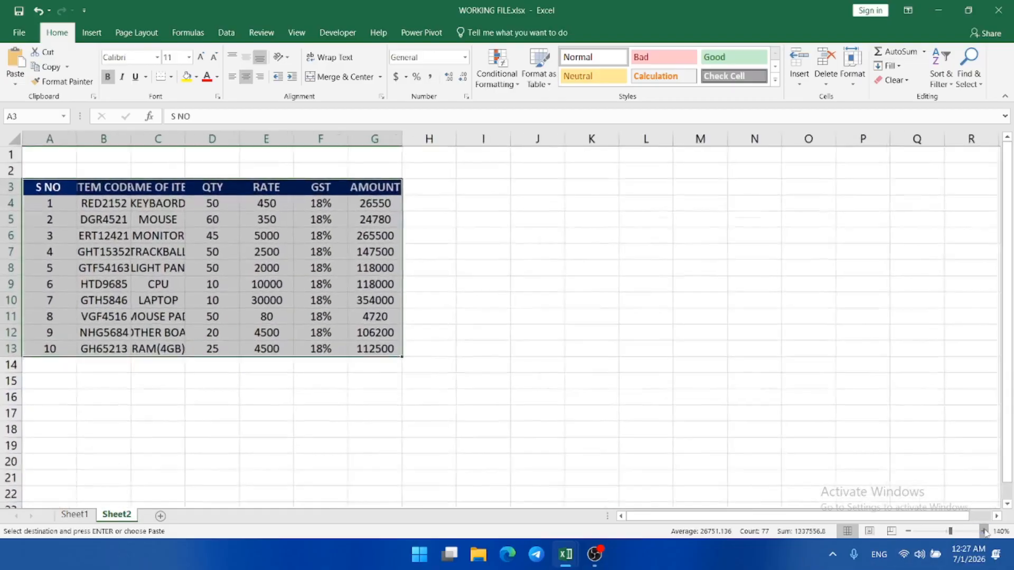
left_click(983, 532)
left_click(984, 531)
left_click(984, 531)
left_click(984, 532)
left_click(984, 531)
left_click(816, 341)
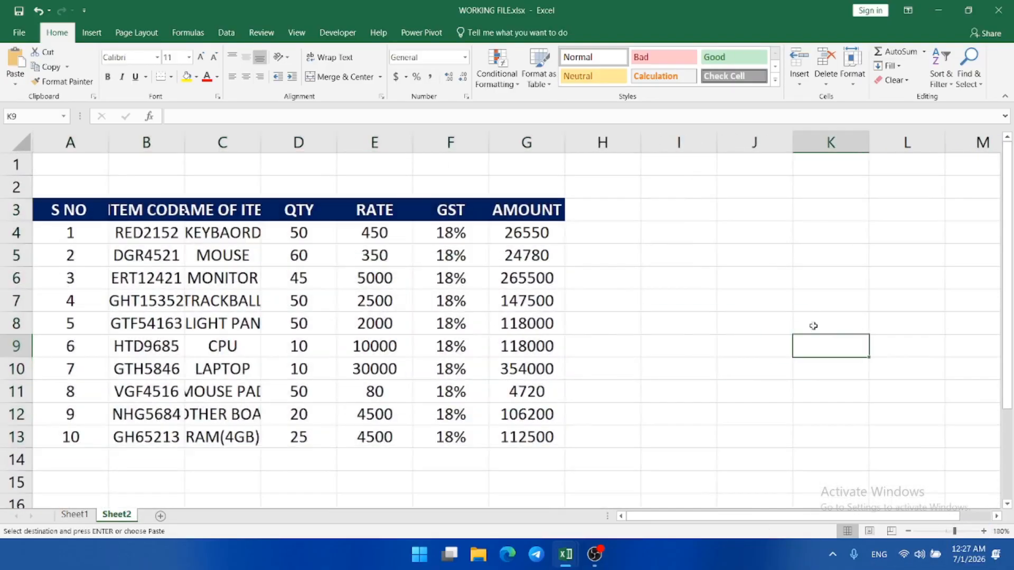
left_click(155, 212)
double_click(183, 141)
left_click(267, 208)
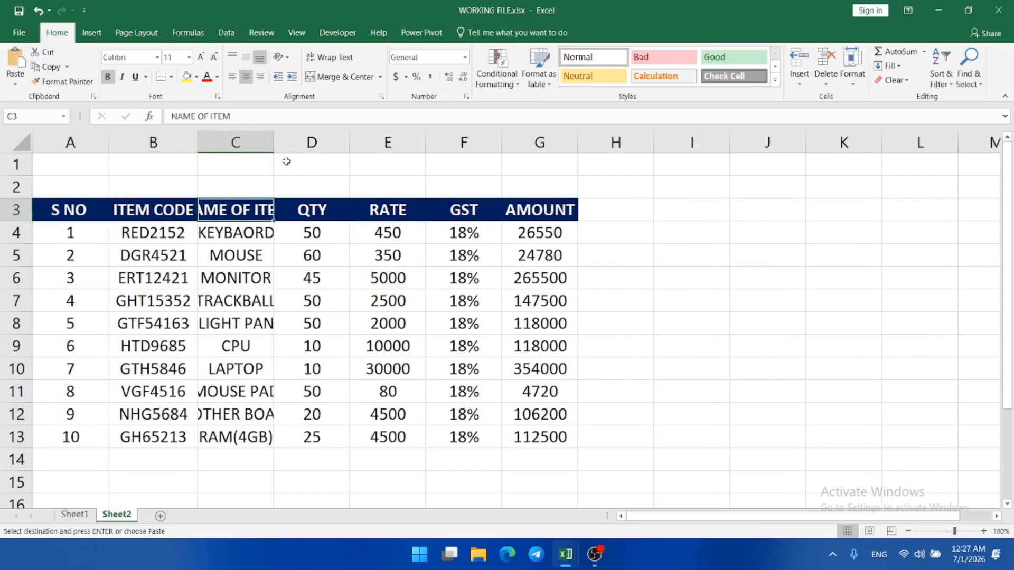
double_click(274, 140)
Step: Magnify the screen around the QTY column and examine the quantities in D4:D13
left_click(352, 227)
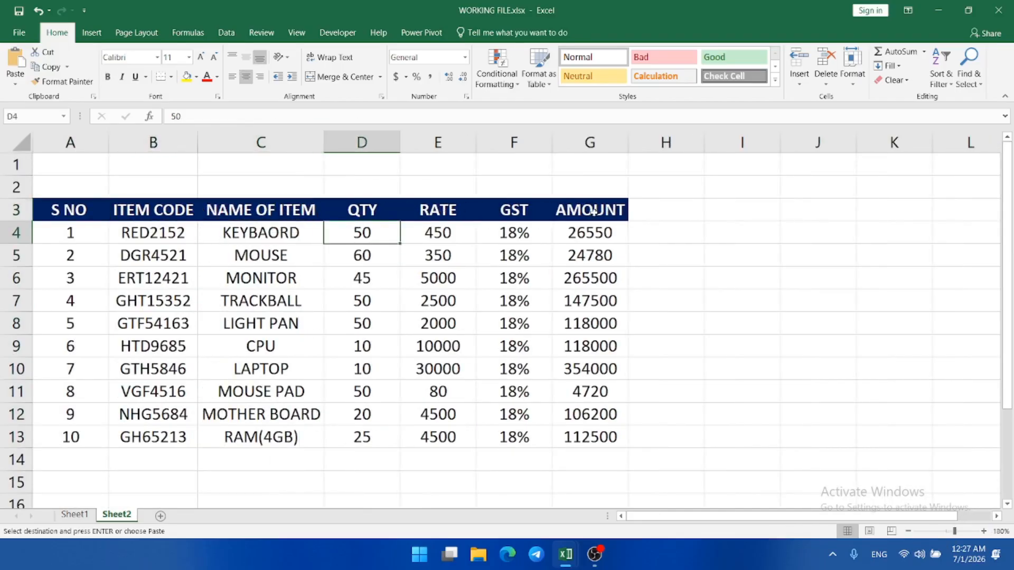
left_click(356, 270)
left_click_drag(351, 233, 364, 425)
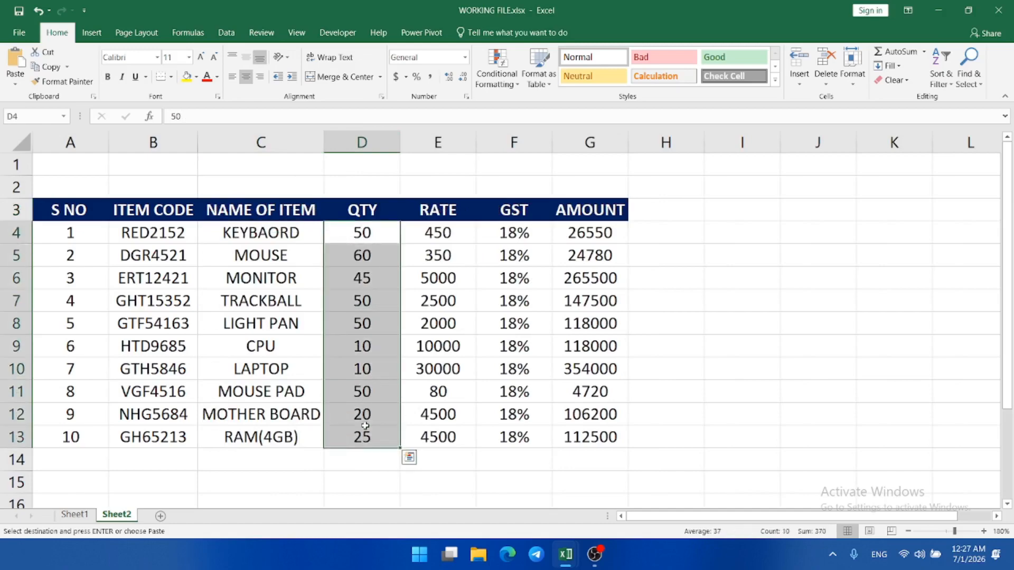
key("super+plus")
key("super")
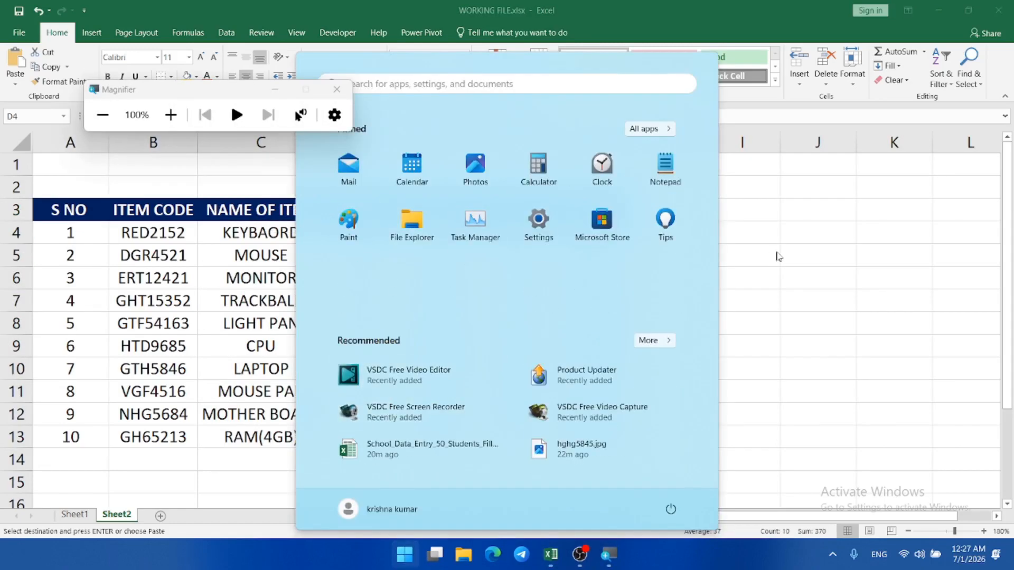
key("super")
key("super+plus")
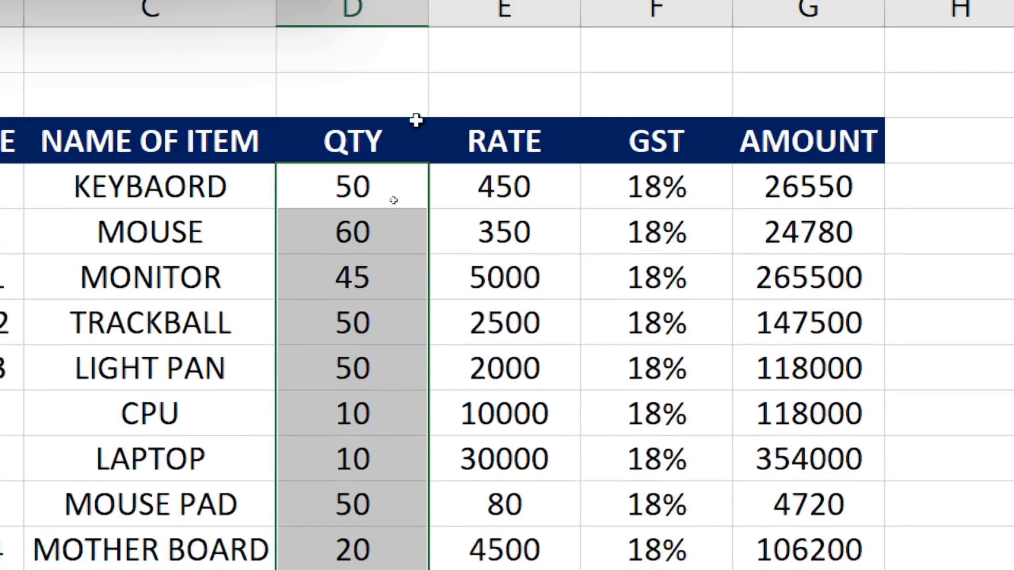
left_click(364, 419)
left_click(367, 373)
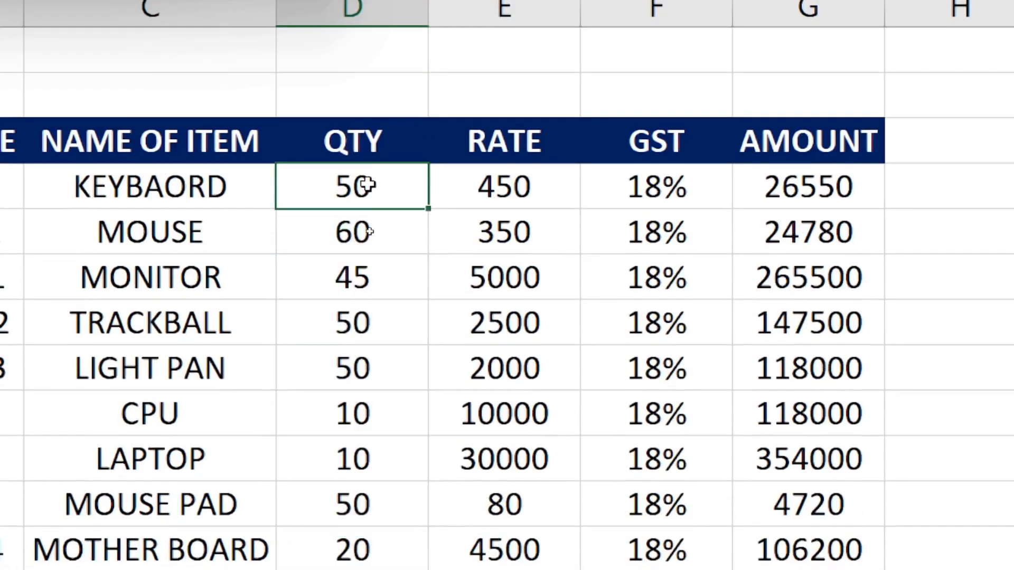
Step: Try adding the unit text PIC after the quantity 50 in cell D4
double_click(368, 185)
type("PI")
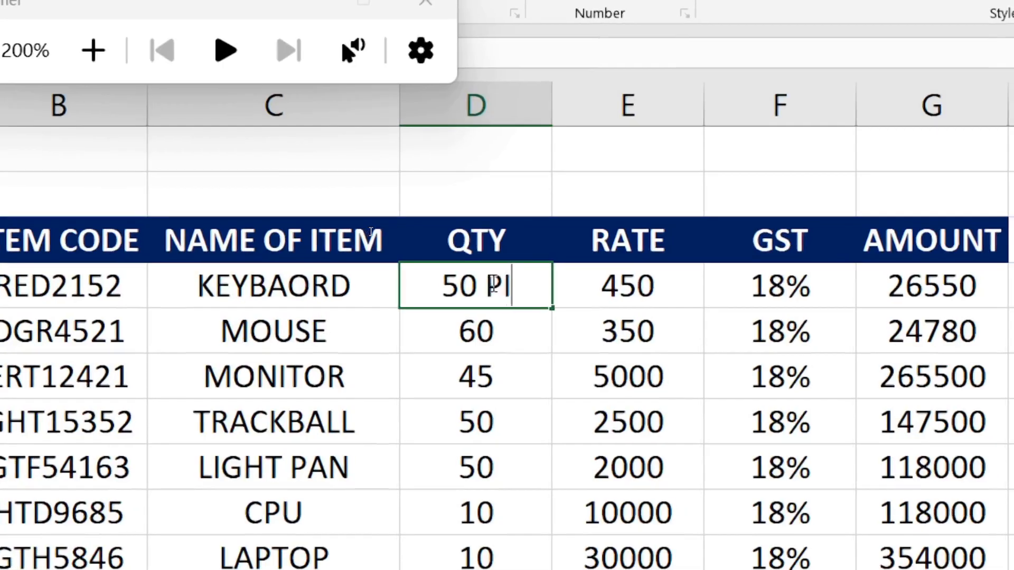
type("C")
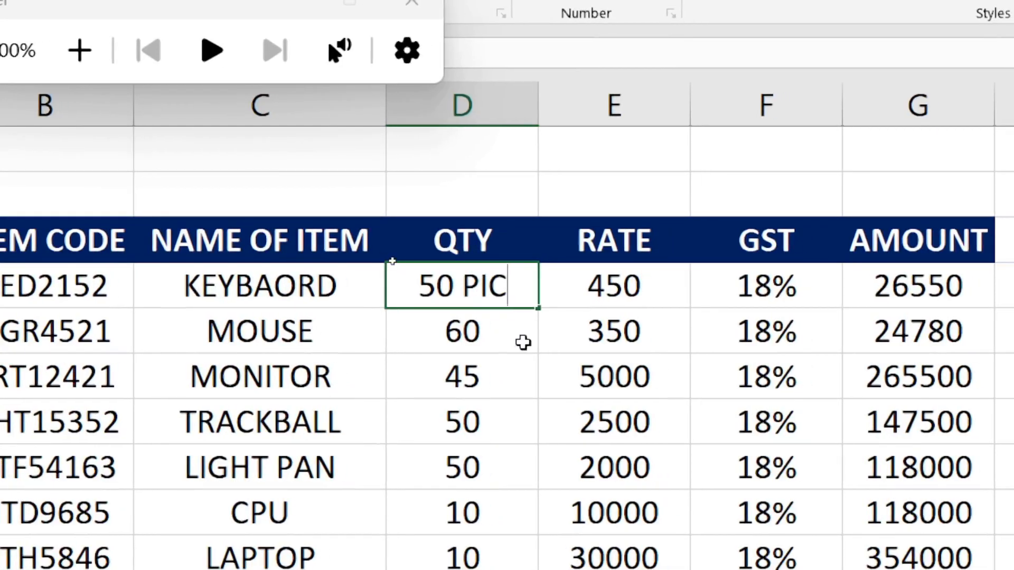
key("Return")
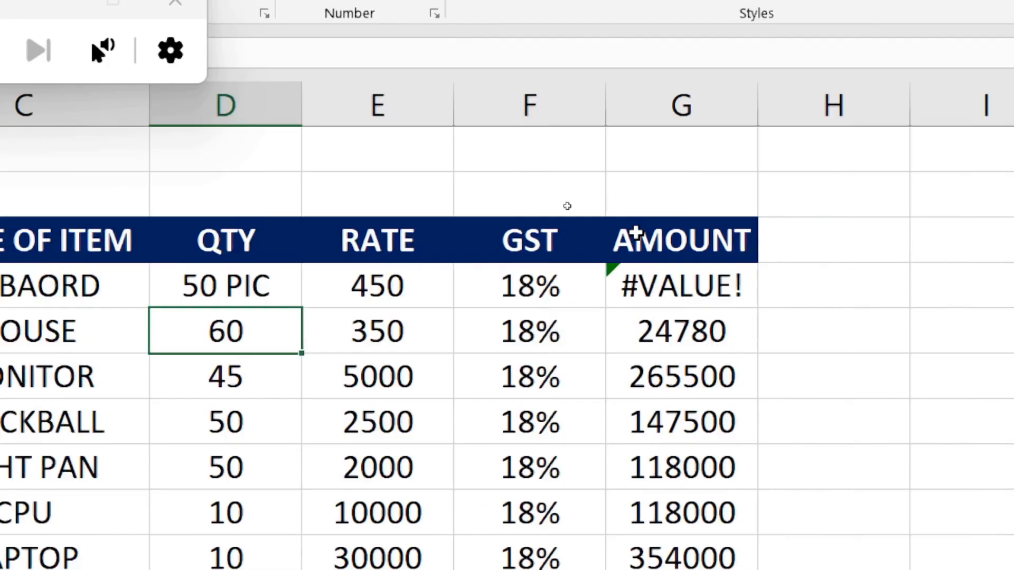
Step: Remove the unit text from cell D4 so that it holds only the number 50
left_click(241, 283)
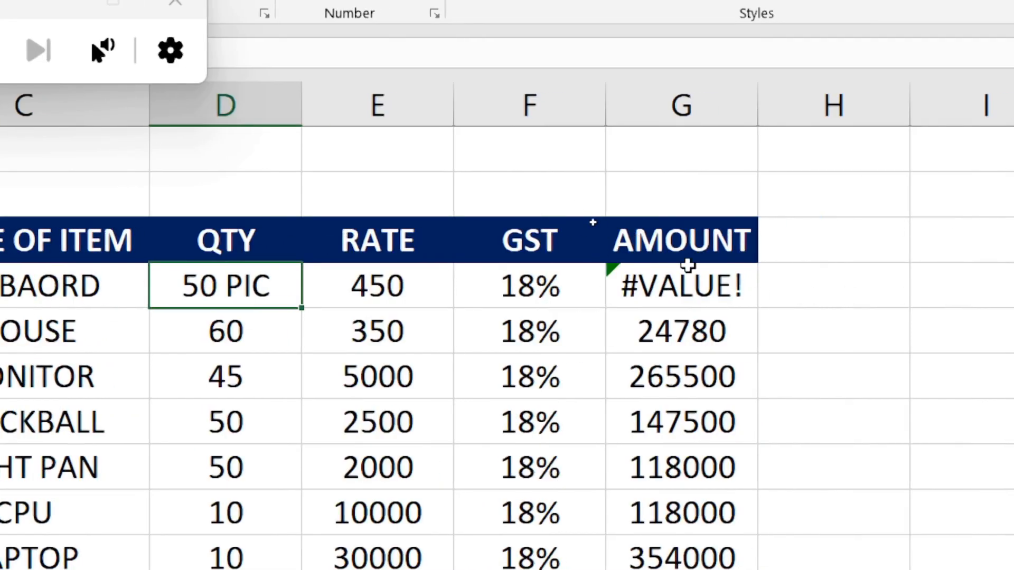
double_click(272, 282)
key("BackSpace")
key("BackSpace")
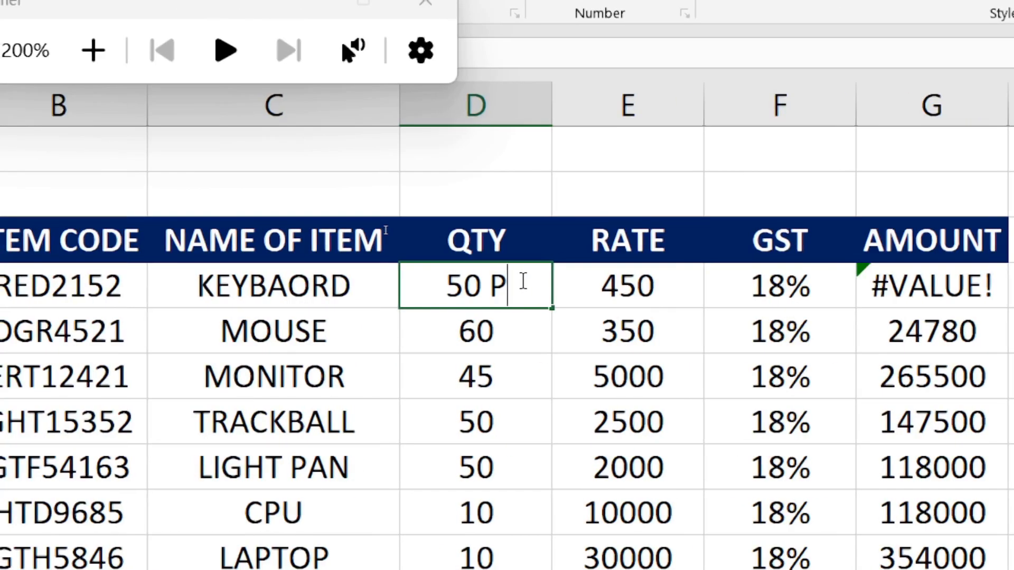
key("BackSpace")
key("BackSpace")
left_click(530, 373)
Step: Open the cell format settings for the quantities in D4:D13 and choose the Custom number category
left_click_drag(493, 285, 515, 547)
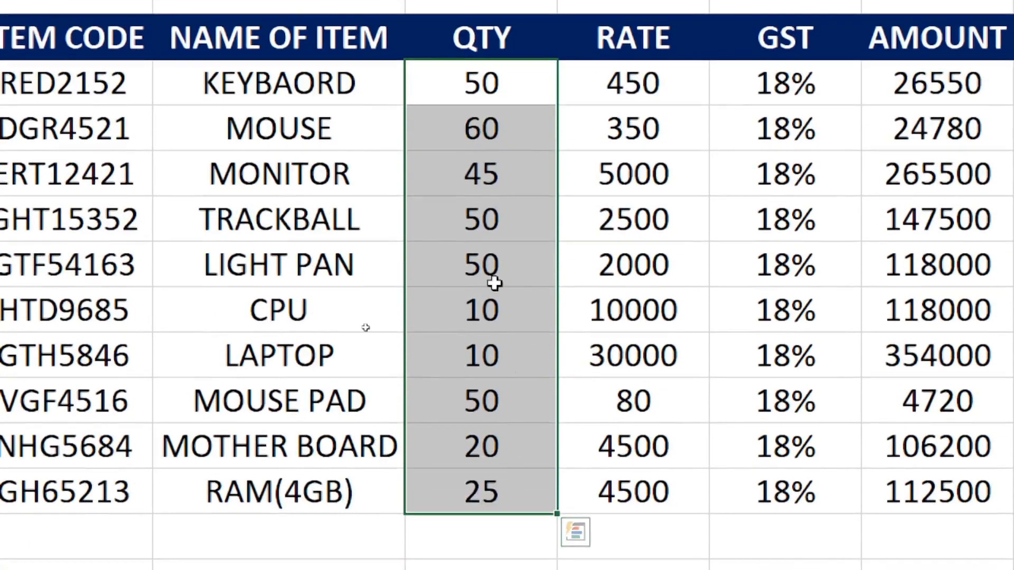
right_click(494, 284)
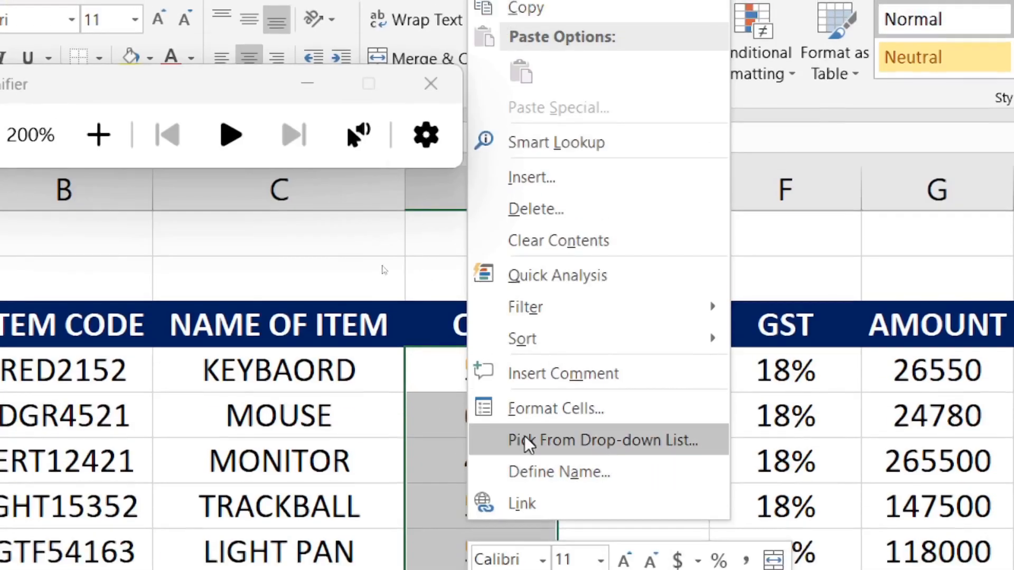
left_click(578, 407)
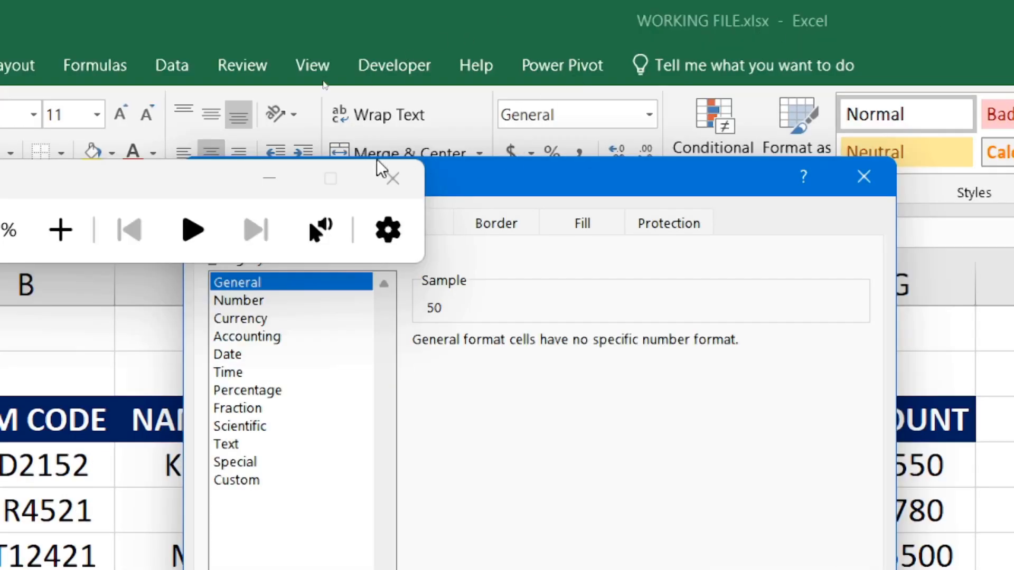
left_click(270, 178)
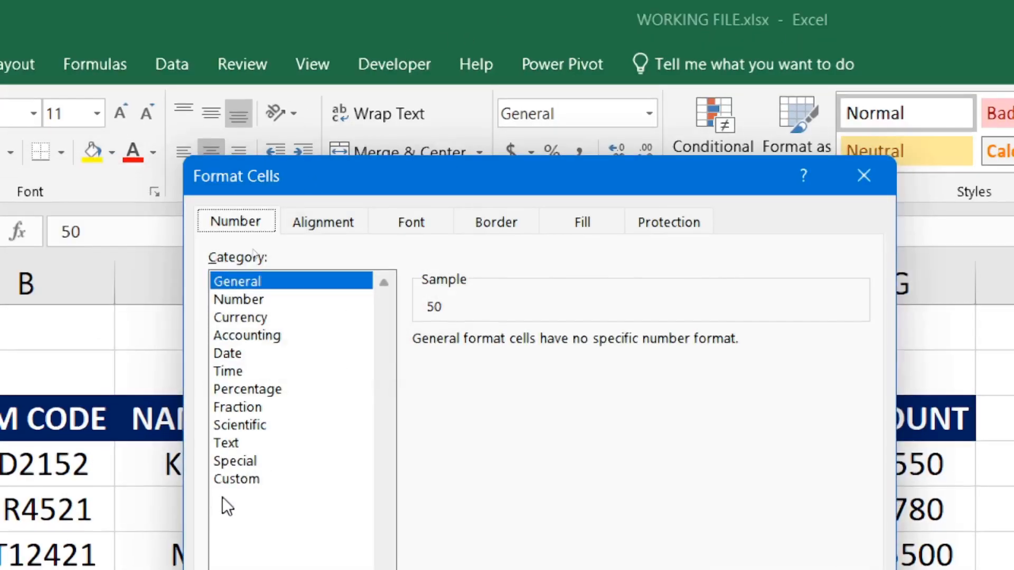
left_click(232, 481)
left_click_drag(628, 189, 567, 74)
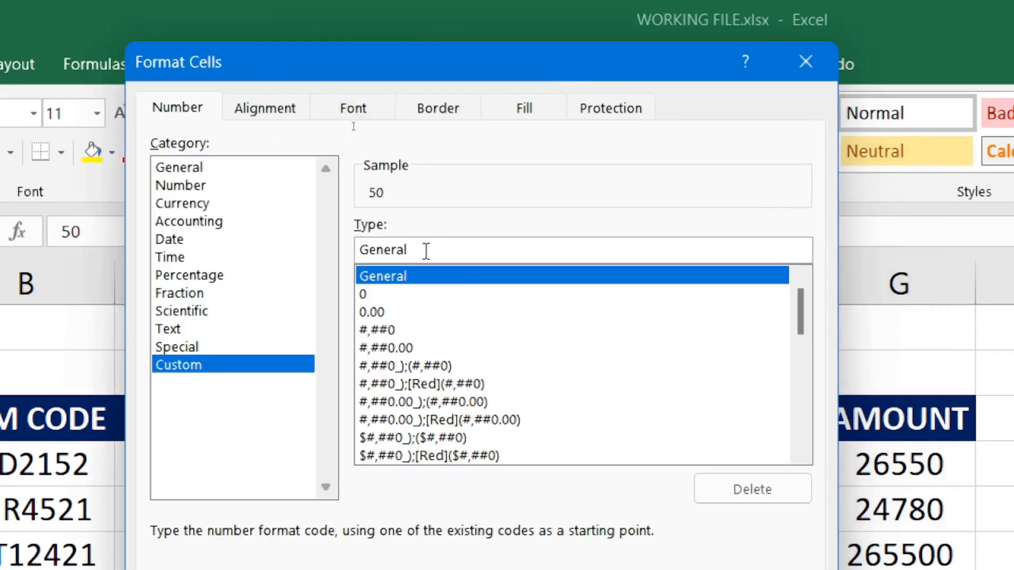
Step: Apply the custom number format #"PIS" to D4:D13 and check the AMOUNT column
key("BackSpace")
key("BackSpace")
key("BackSpace")
key("BackSpace")
key("BackSpace")
key("BackSpace")
key("BackSpace")
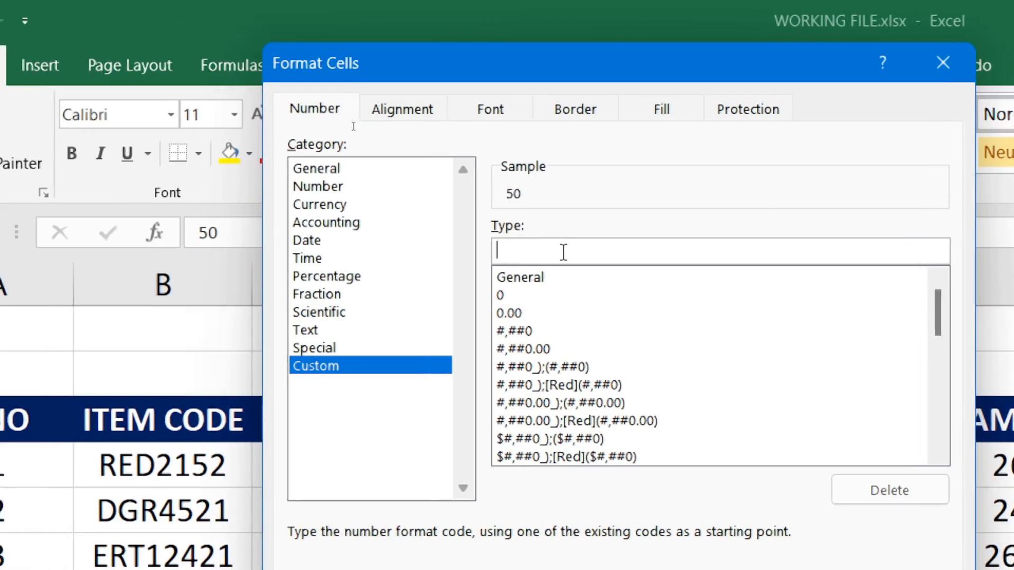
type("#")
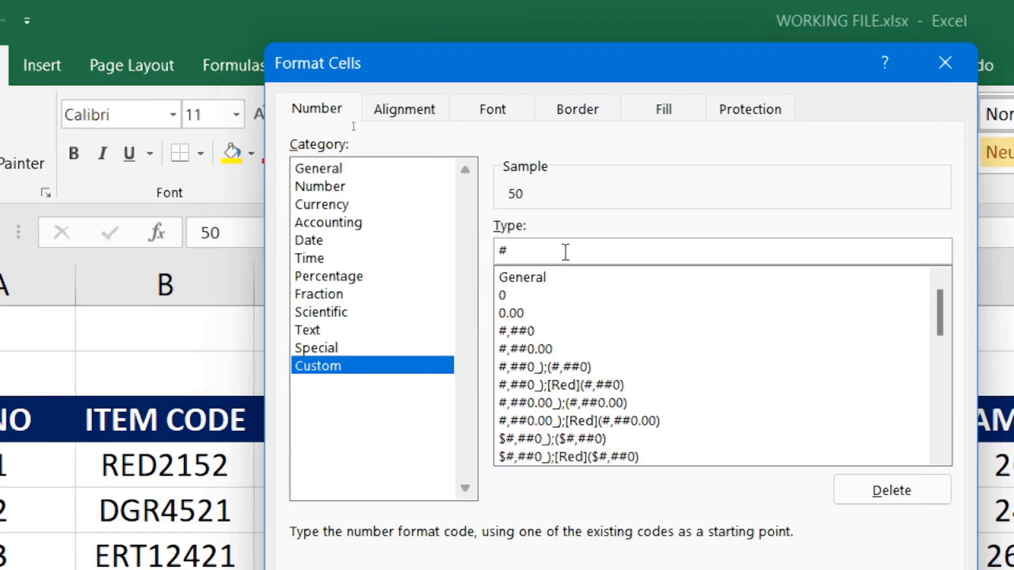
type("\"PIS")
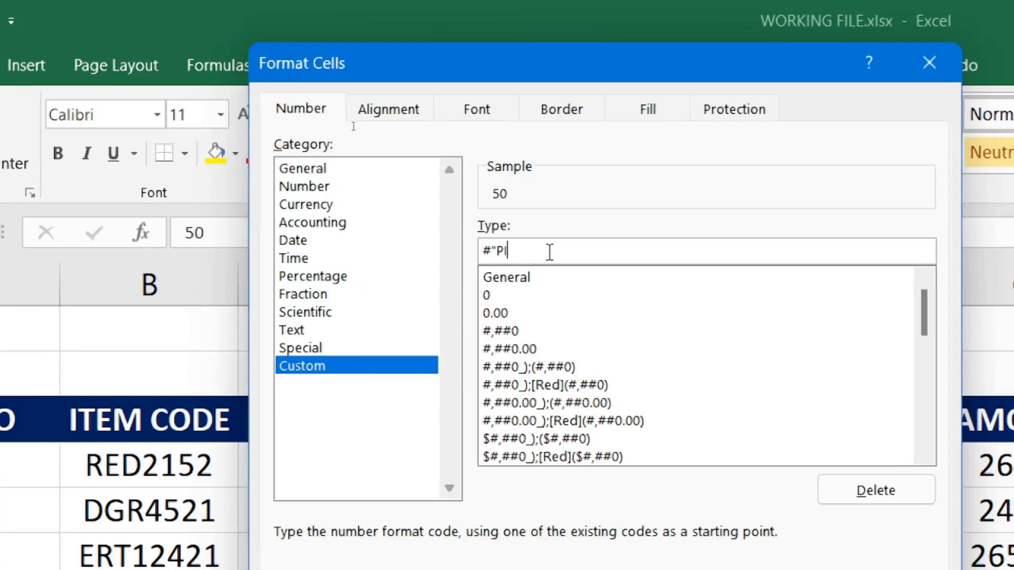
type("\"")
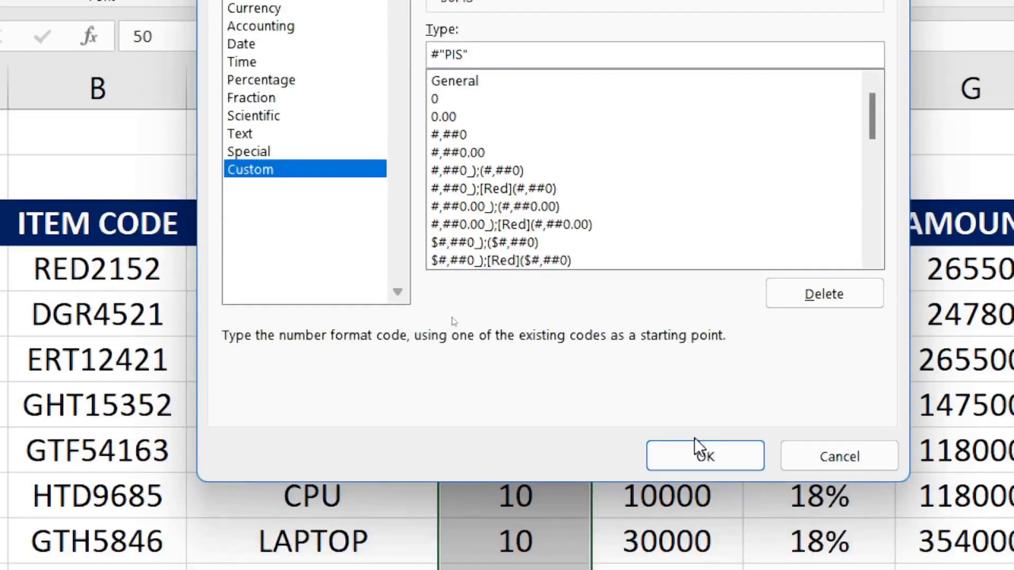
left_click(695, 449)
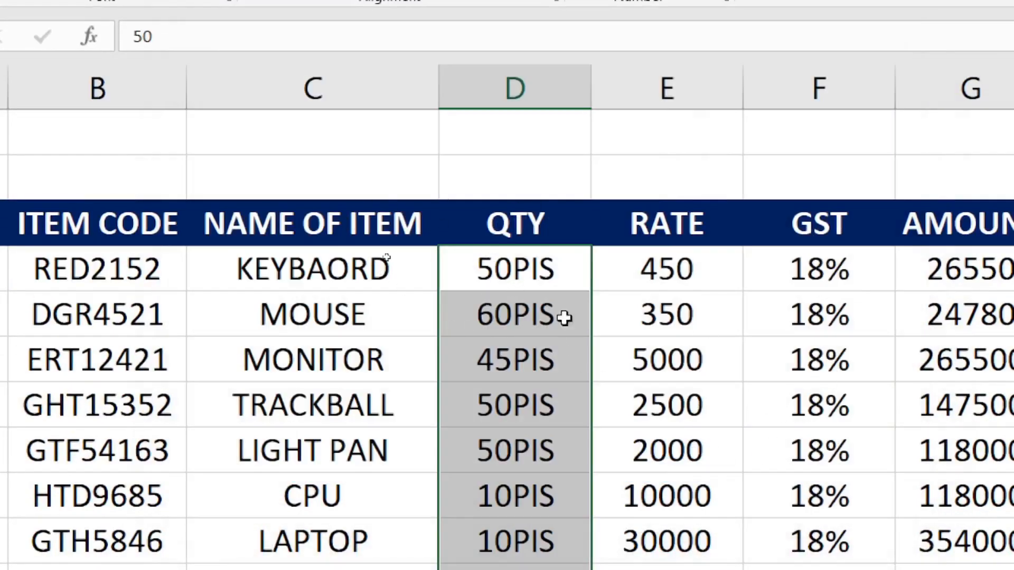
left_click(689, 394)
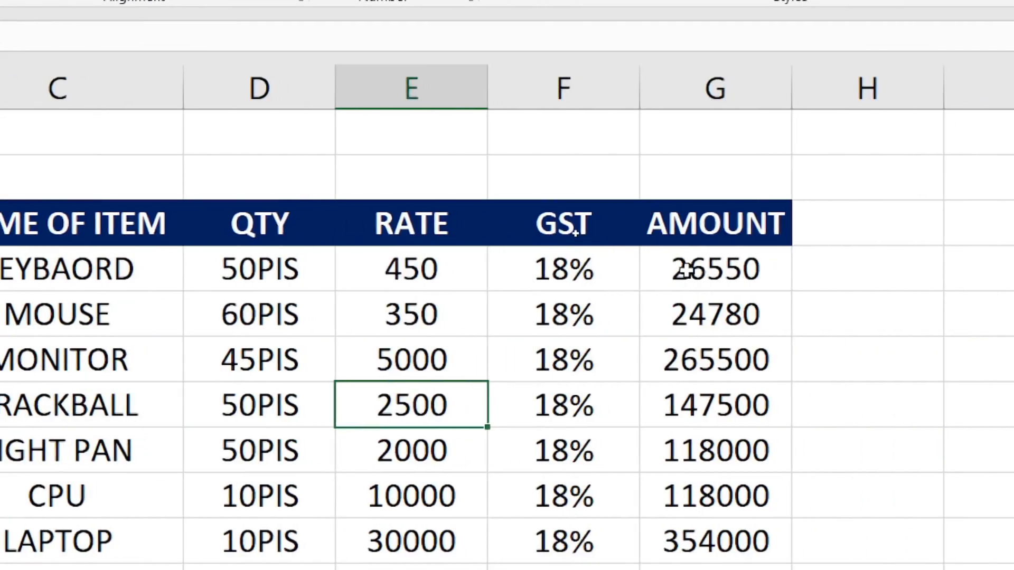
left_click(706, 266)
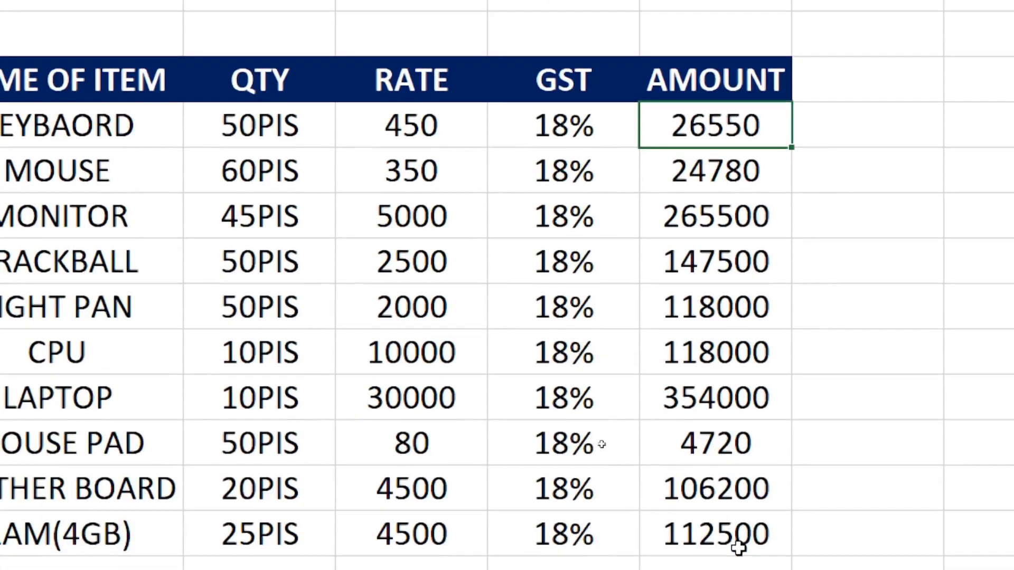
left_click(565, 146)
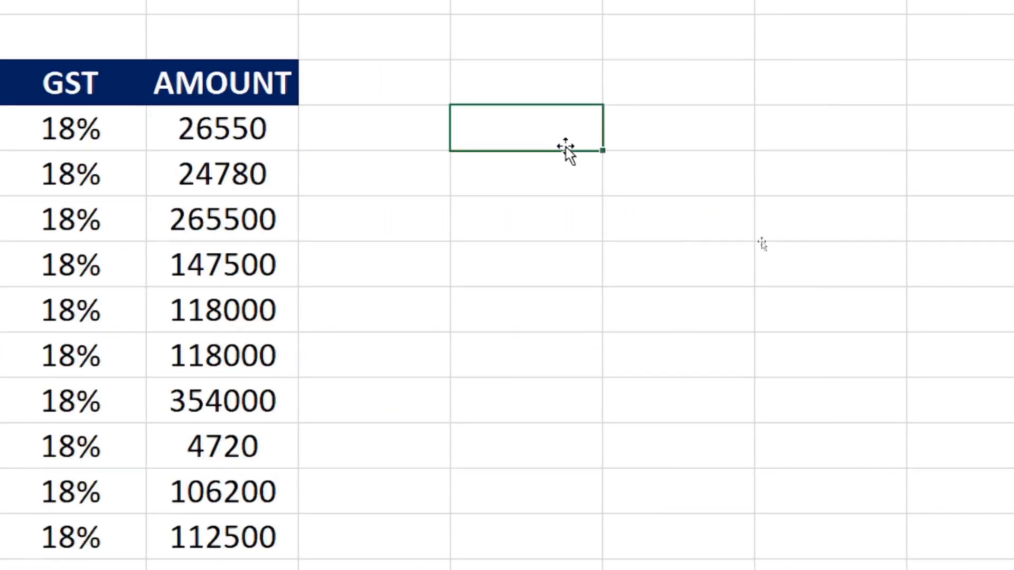
left_click(507, 129)
left_click(549, 200)
left_click(547, 122)
left_click(531, 211)
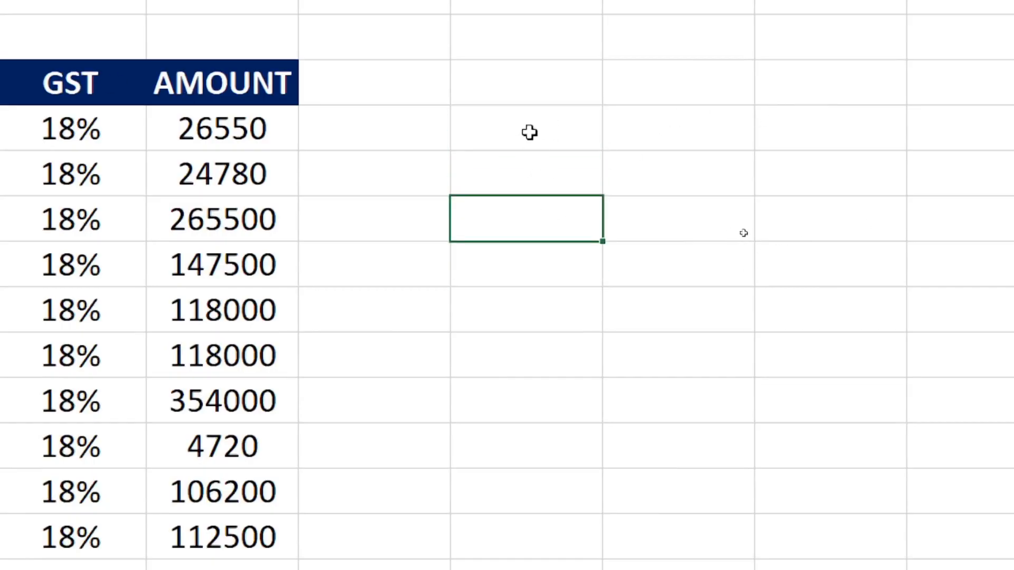
left_click(528, 129)
type("RI")
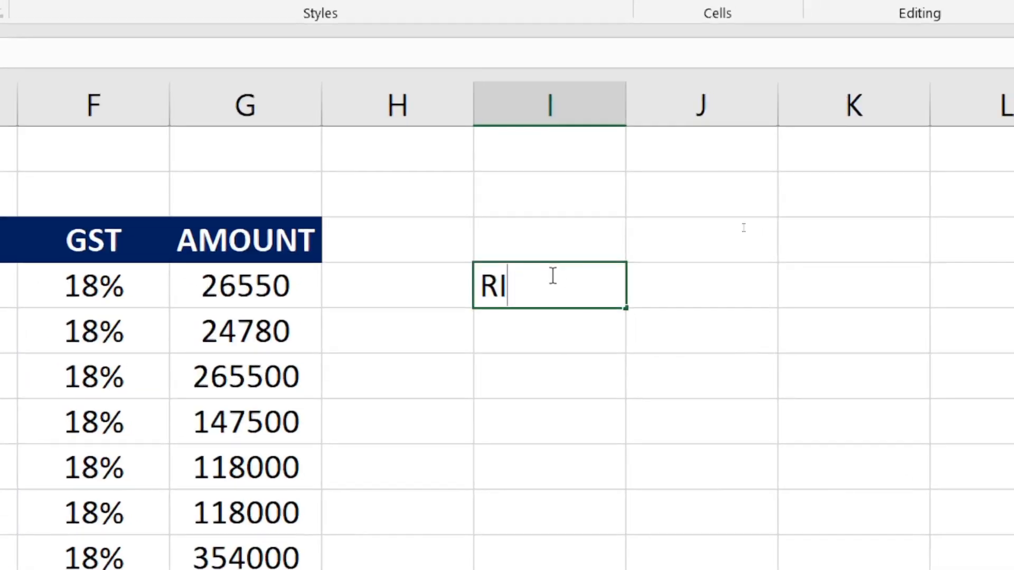
key("BackSpace")
key("BackSpace")
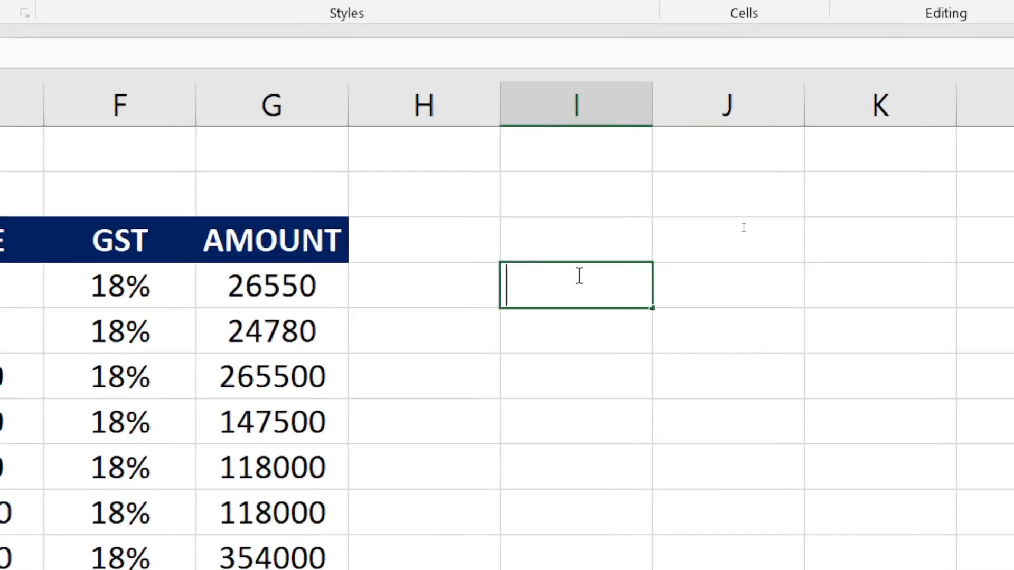
key("Escape")
key("Down")
key("Down")
left_click(598, 284)
type("5")
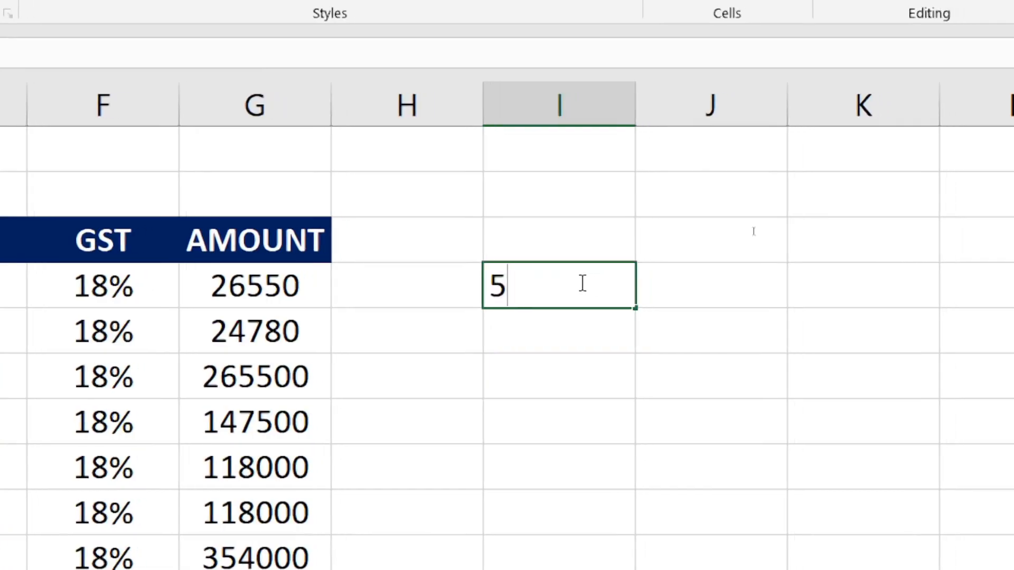
key("Return")
left_click(618, 284)
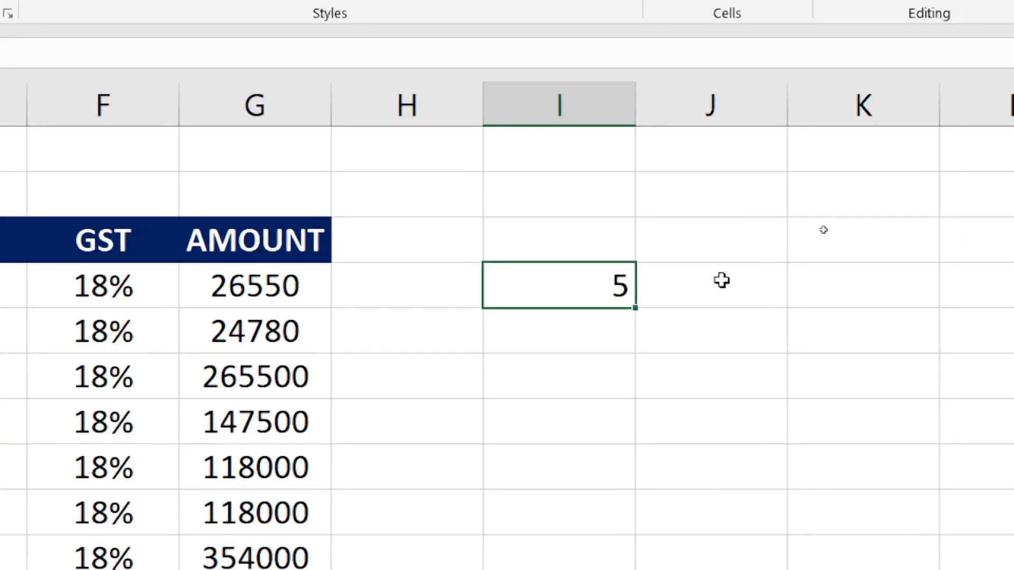
key("Delete")
Step: Enter the headings QTY, RATE and AMOUNT in cells I4, J4 and K4
left_click(494, 375)
left_click(581, 273)
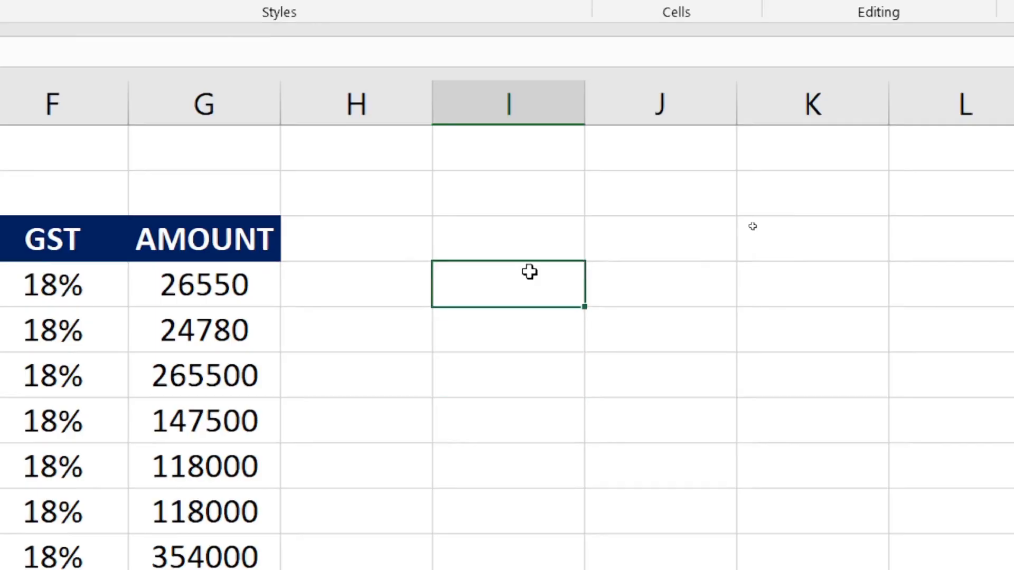
type("QTY")
key("Tab")
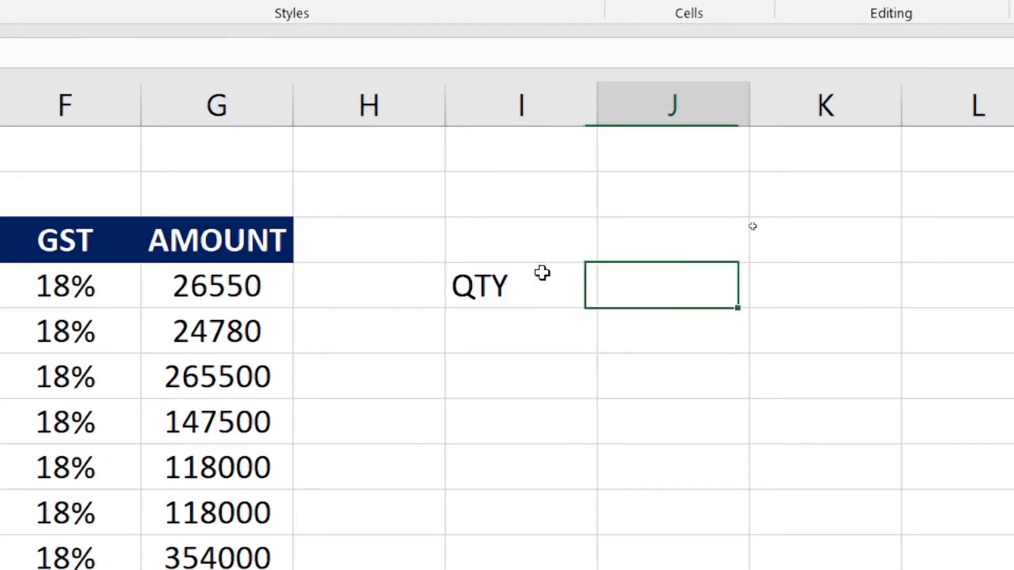
type("RAT")
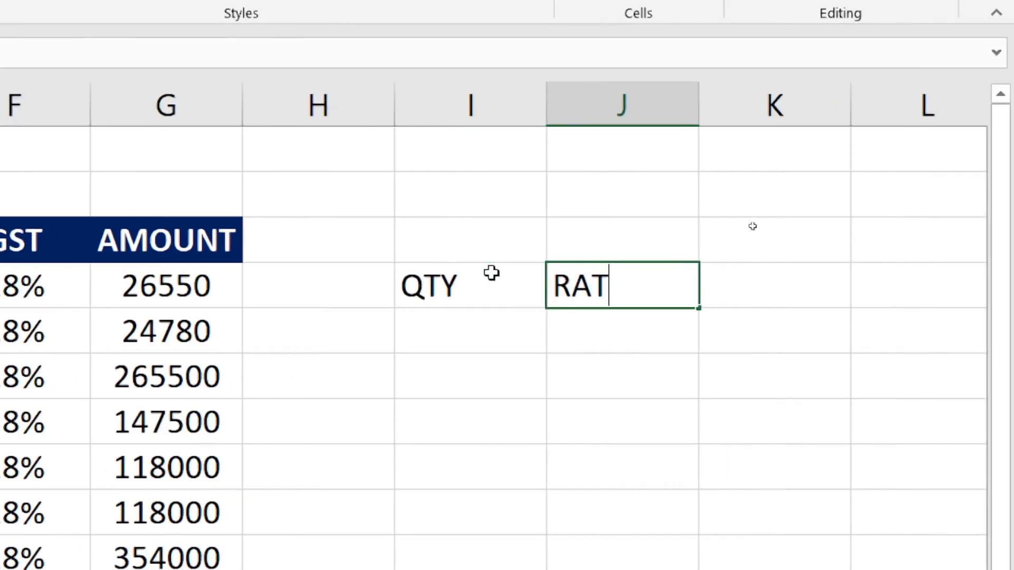
key("BackSpace")
type("TE")
key("Tab")
type("A")
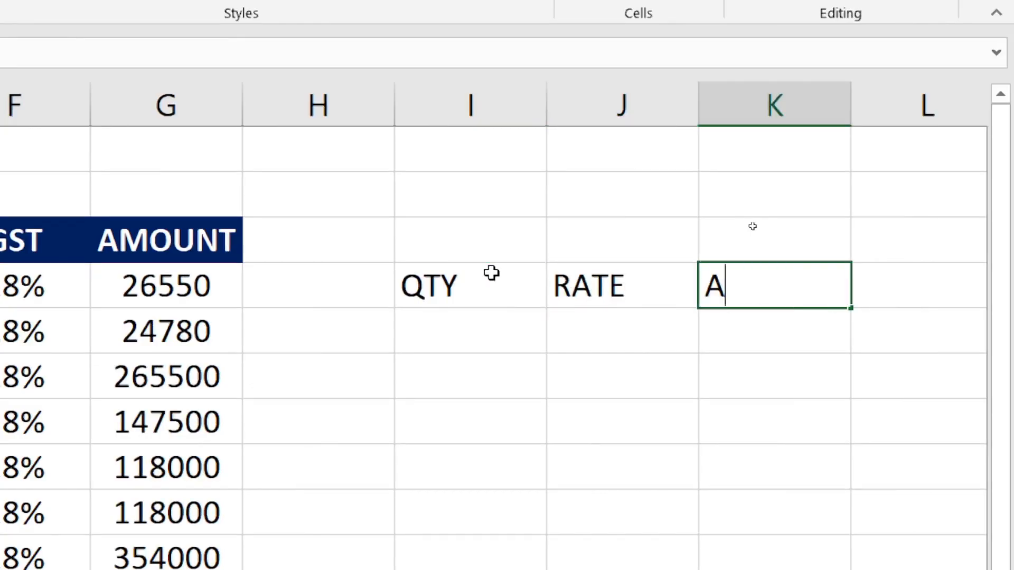
type("MOUNT")
key("Down")
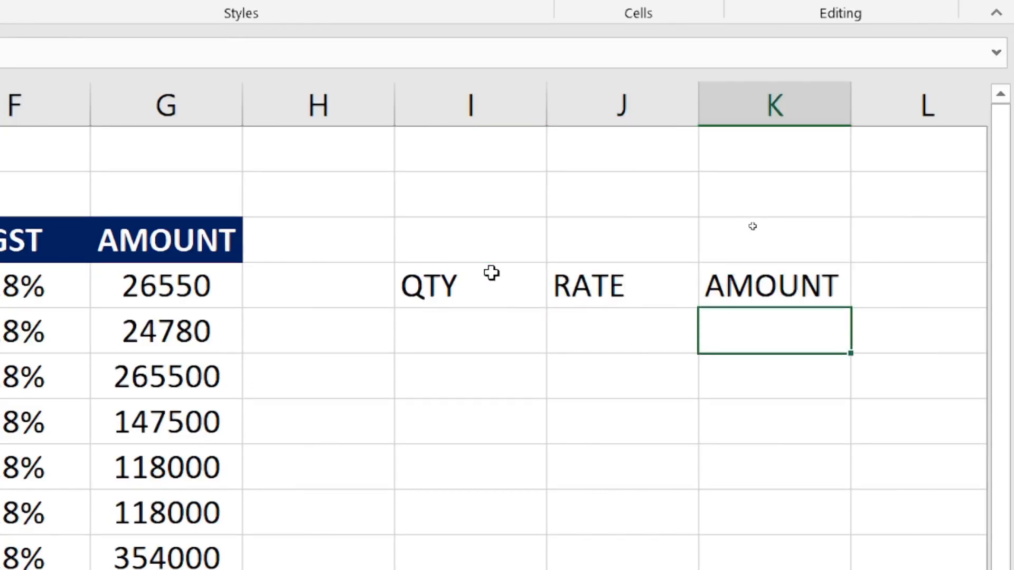
left_click(483, 318)
left_click(489, 403)
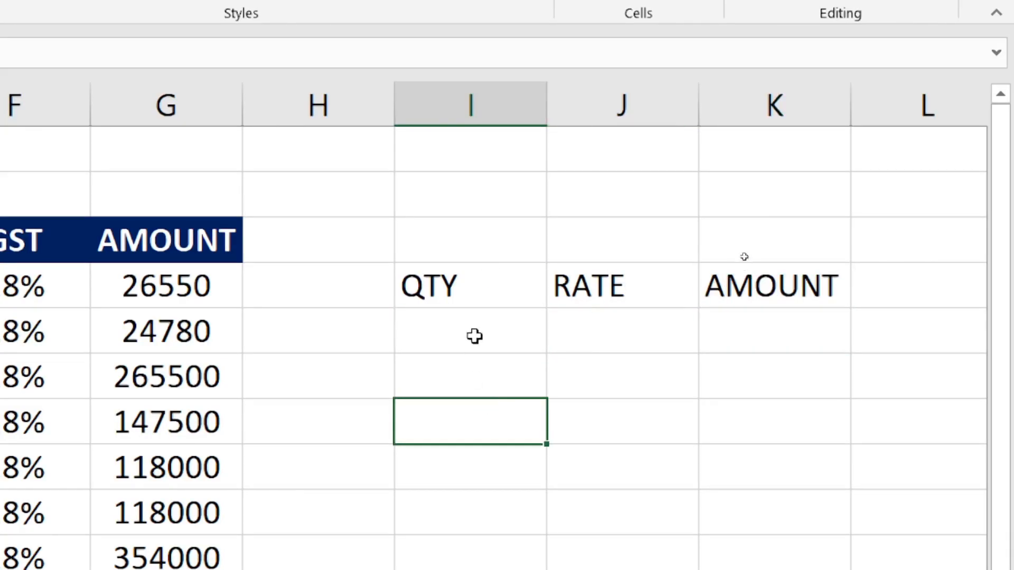
left_click_drag(473, 335, 491, 471)
right_click(445, 291)
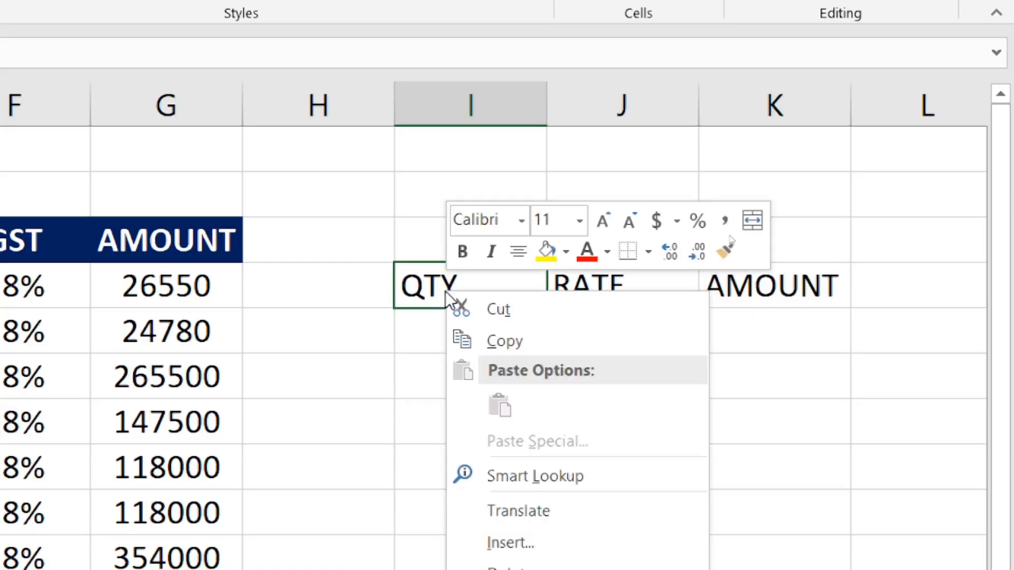
left_click(411, 399)
Step: Open the cell format settings for I5:I9 under the new QTY heading and choose the Custom number category
left_click_drag(453, 323, 475, 525)
right_click(473, 525)
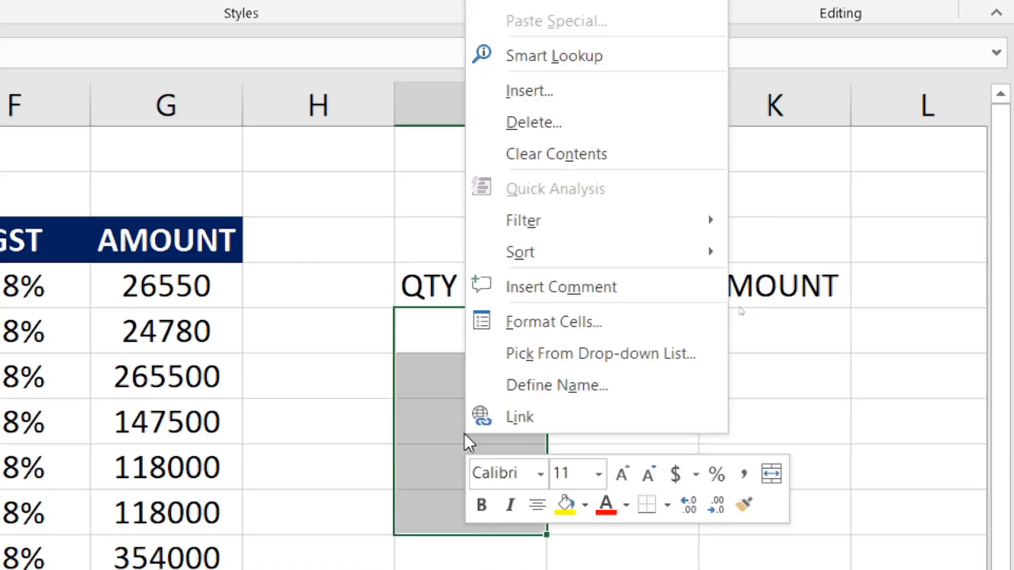
left_click(528, 268)
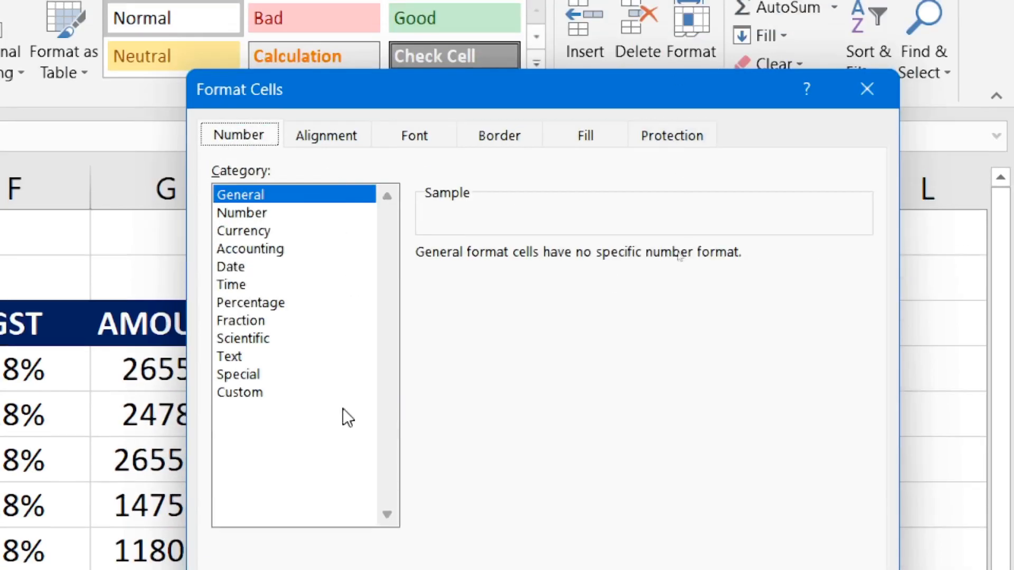
left_click(236, 393)
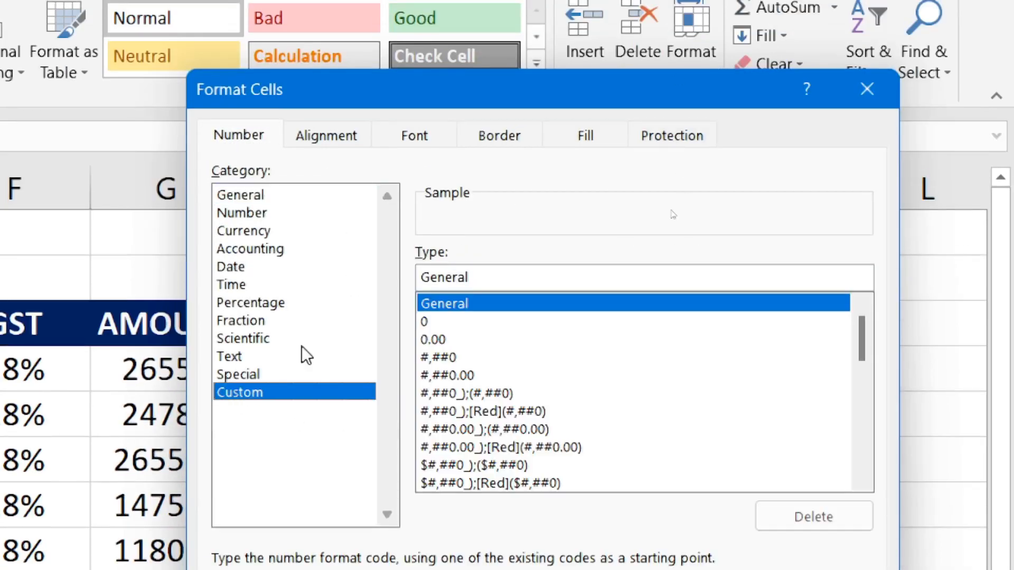
Step: Apply the custom number format #"KG" to the quantity cells I5:I9
left_click(510, 278)
key("BackSpace")
key("BackSpace")
key("BackSpace")
key("BackSpace")
key("BackSpace")
key("BackSpace")
key("BackSpace")
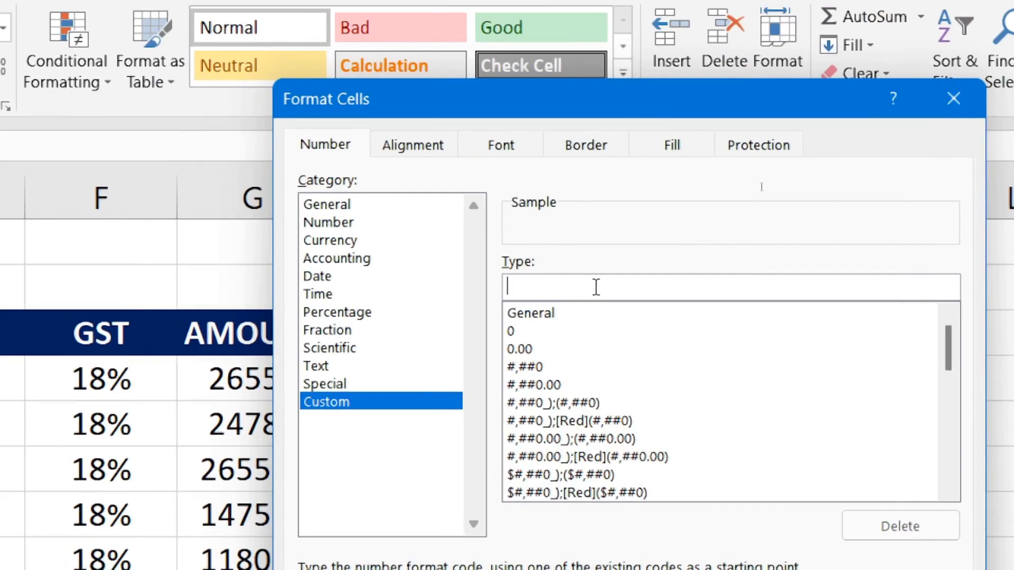
type("#\"")
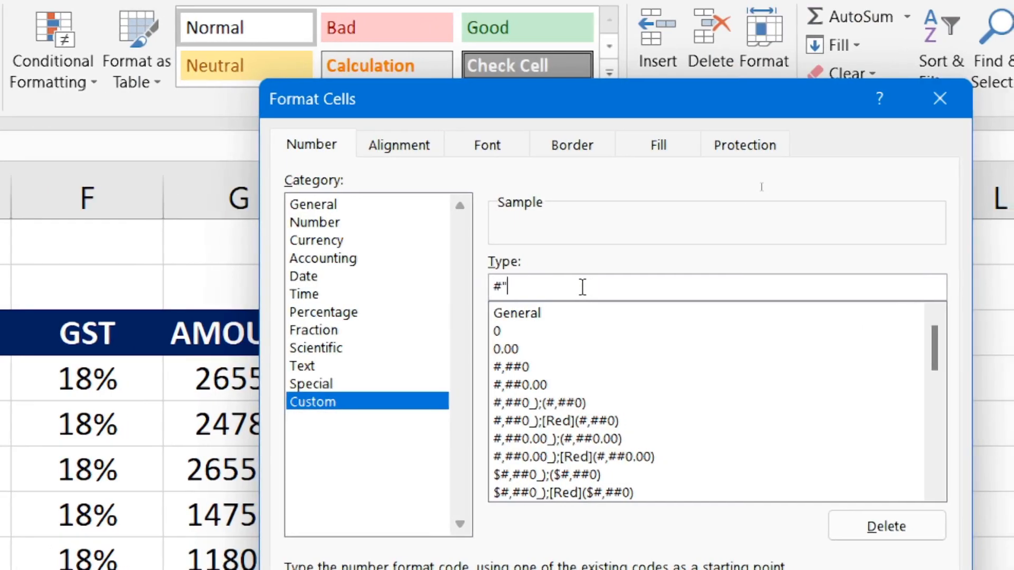
type("KG\"")
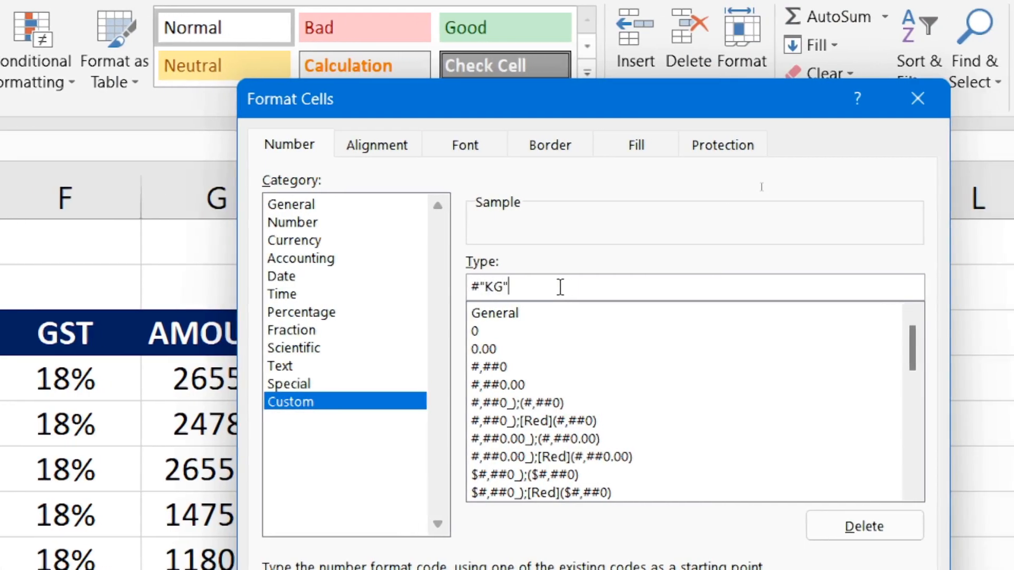
key("Return")
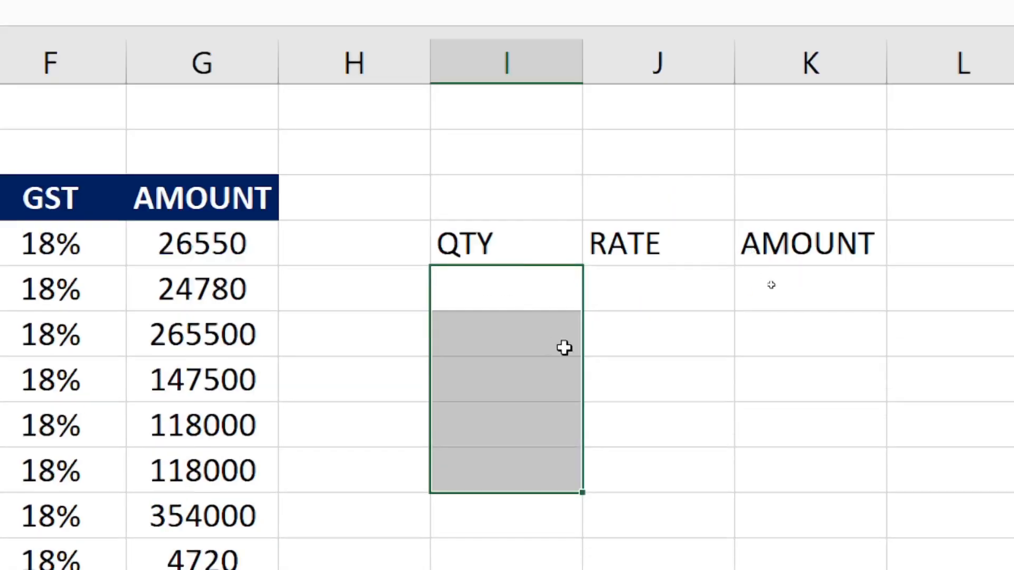
Step: Enter the quantity 10 in cell I5 under the QTY heading
left_click(527, 281)
type("10")
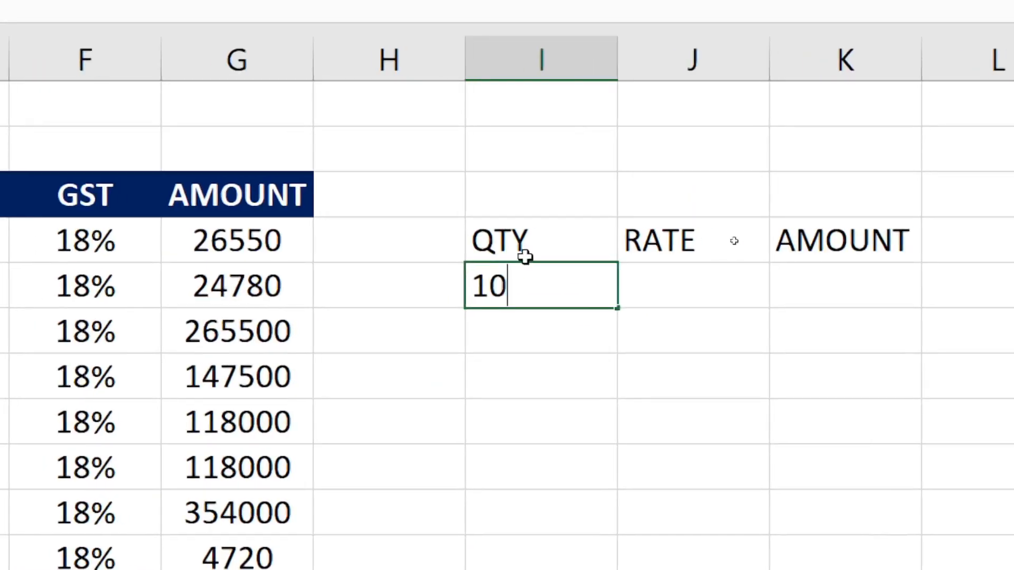
key("Tab")
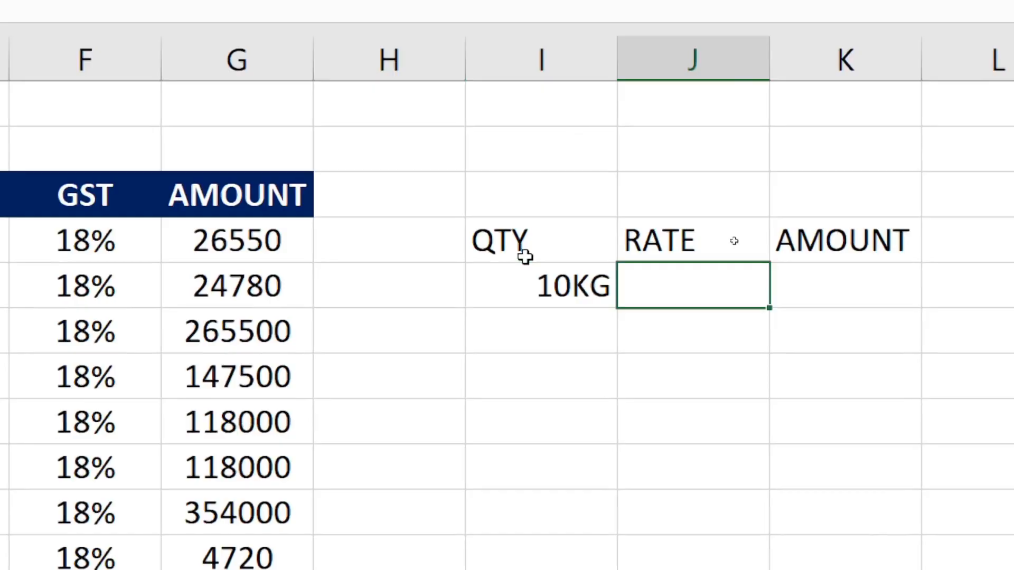
type("1")
key("BackSpace")
type("5")
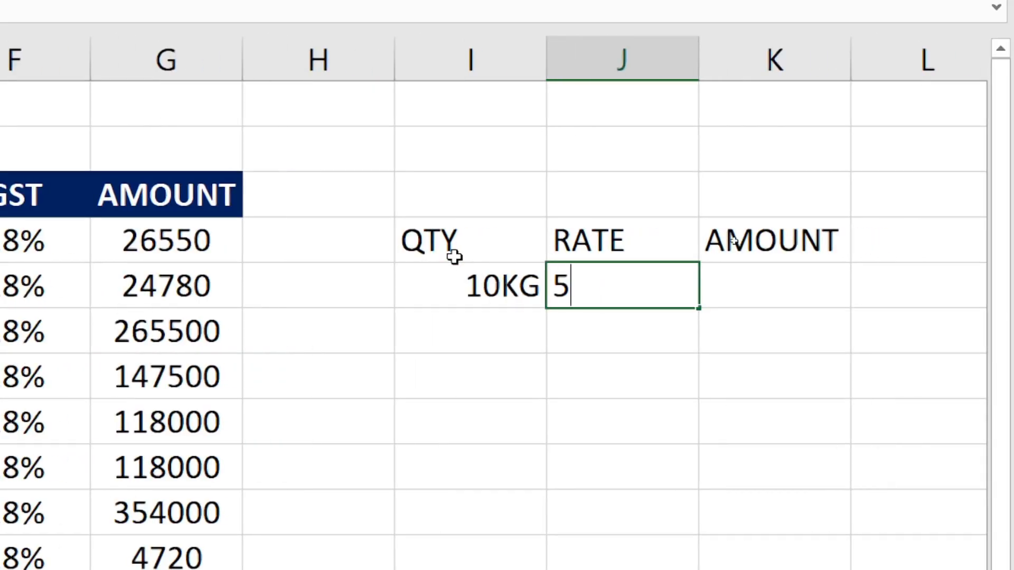
type("2")
key("BackSpace")
key("BackSpace")
left_click(541, 482)
Step: Open the cell format settings for J5:J9 under the RATE heading and choose the Custom number category
left_click_drag(634, 277, 648, 464)
right_click(648, 365)
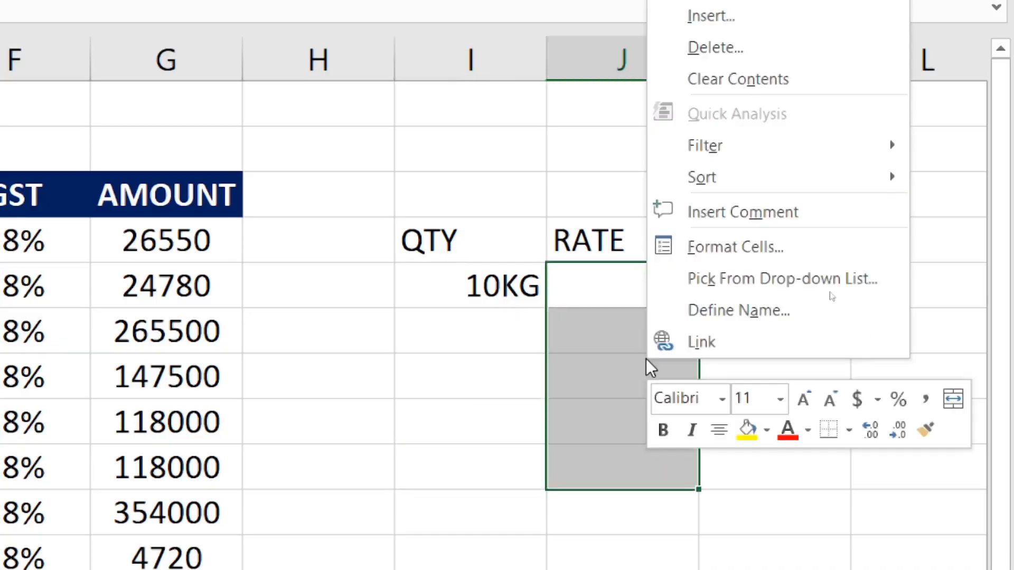
left_click(737, 248)
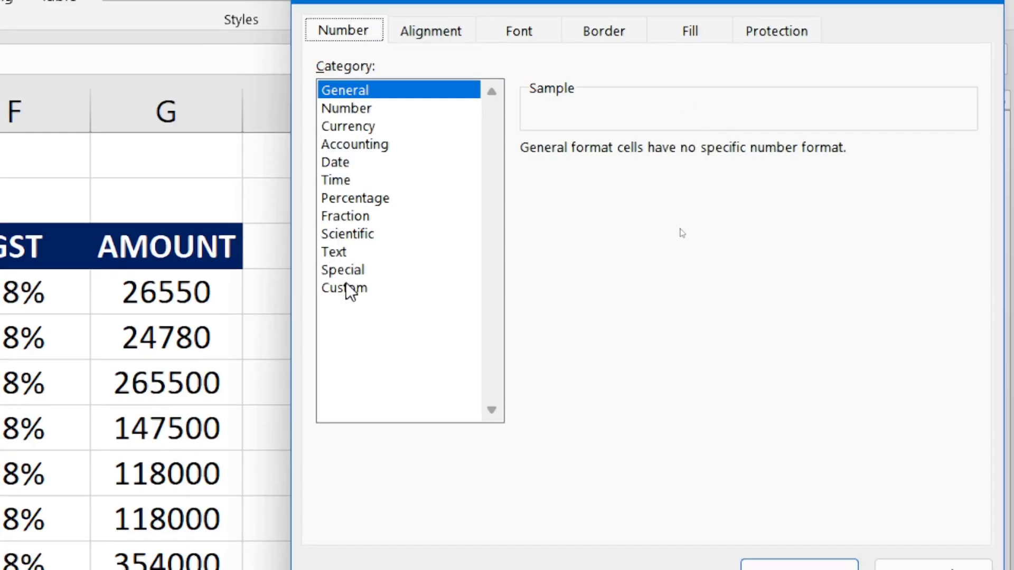
left_click(348, 291)
Step: Apply the custom number format #"Rs" to the rate cells J5:J9
left_click(600, 168)
key("BackSpace")
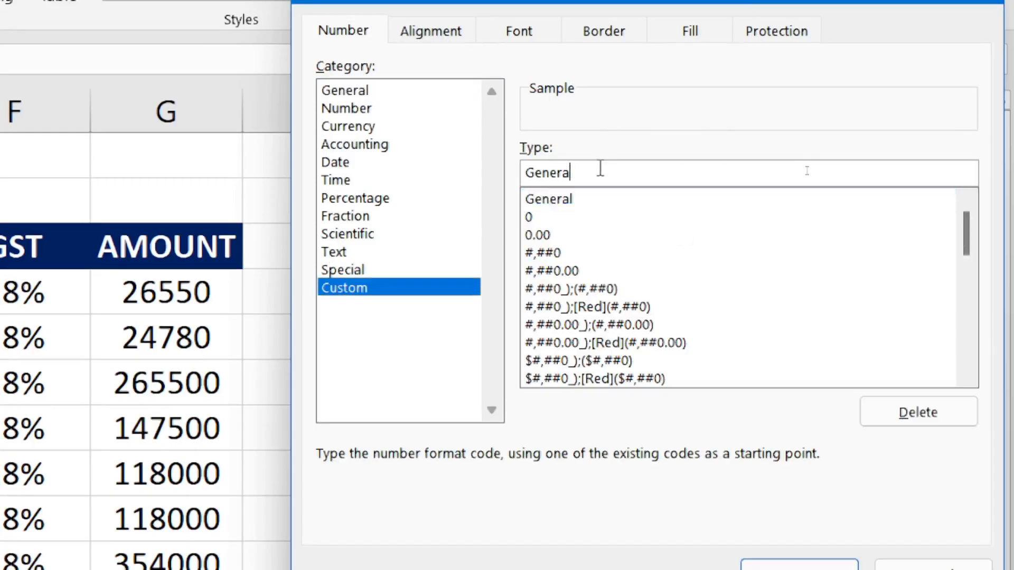
key("BackSpace")
key("BackSpace")
key("BackSpace")
key("BackSpace")
key("BackSpace")
key("BackSpace")
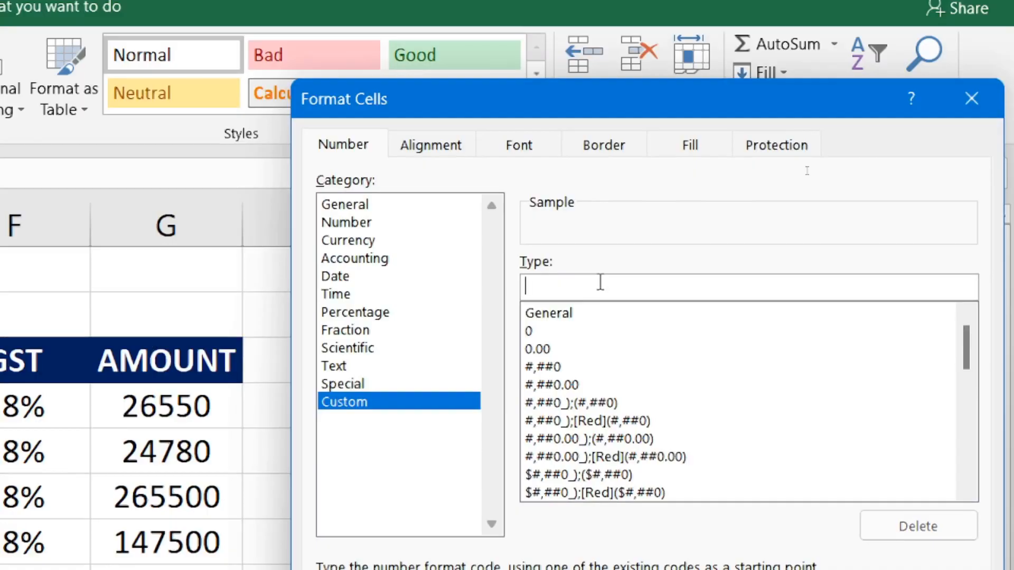
type("#\"rS")
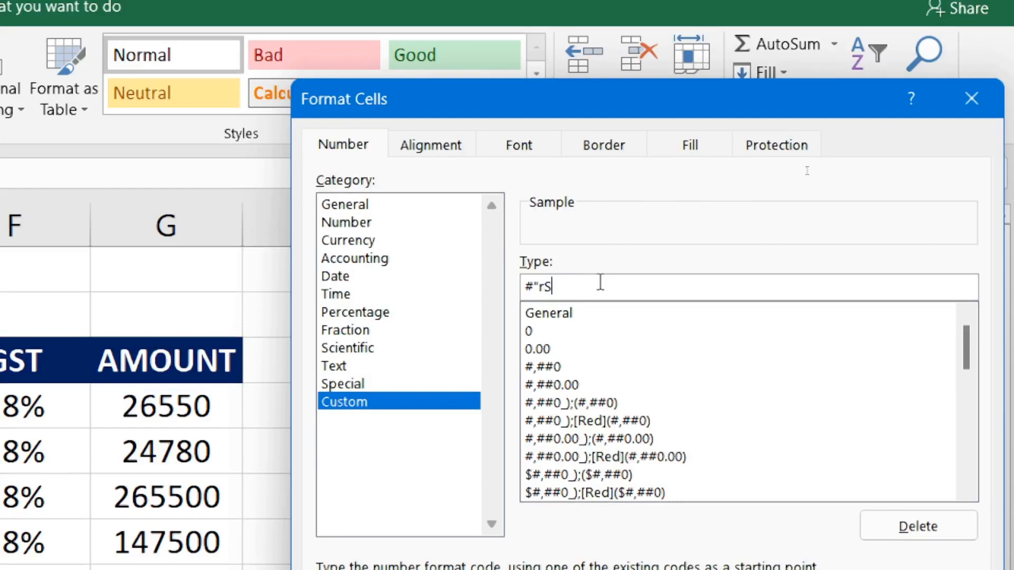
key("BackSpace")
key("BackSpace")
type("Rs\"")
key("Return")
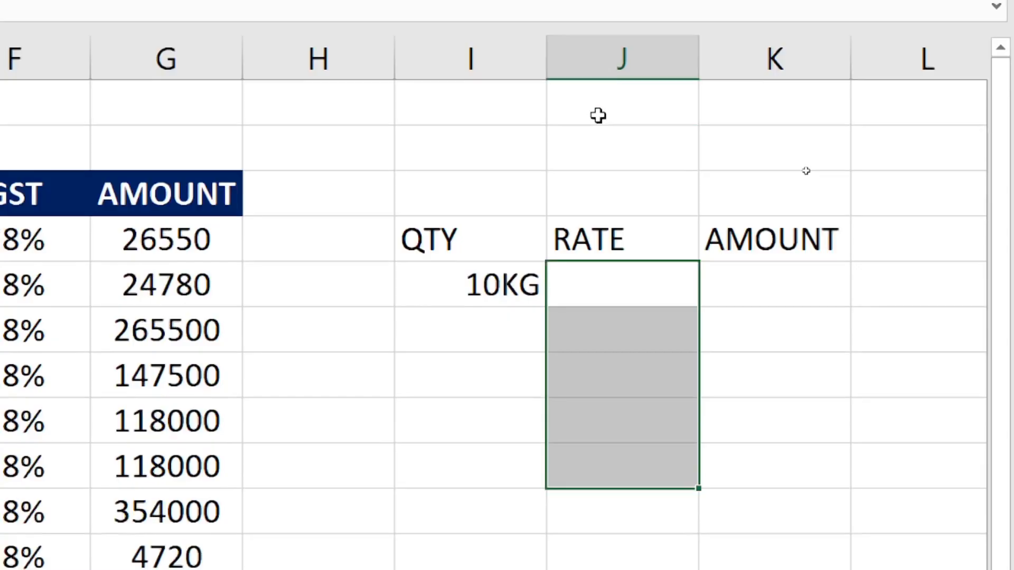
Step: Enter the rate 50 in J5 and calculate the amount in K5 with the formula =(I5*J5)
type("50")
key("Right")
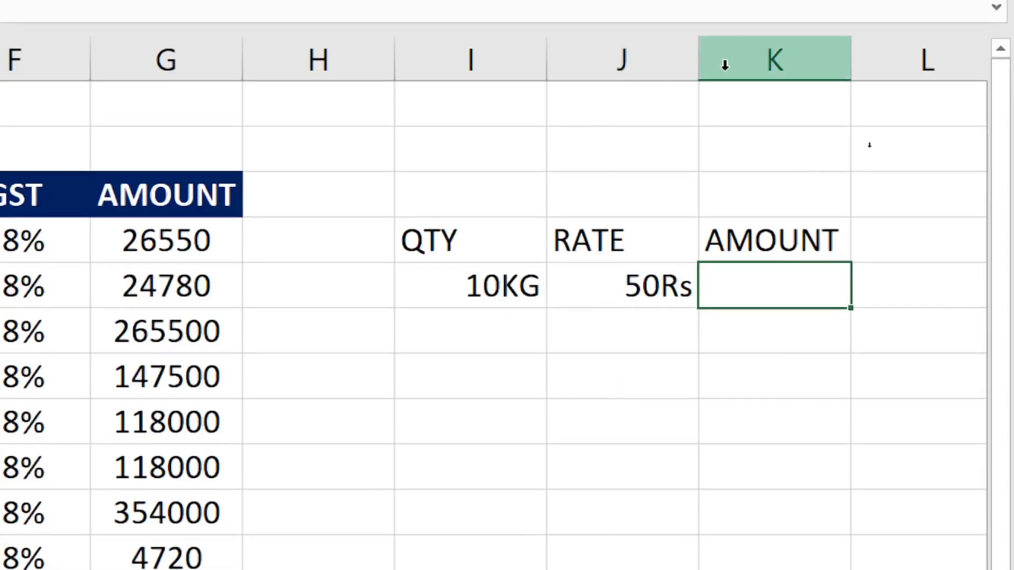
type("=(")
left_click(470, 269)
type("*")
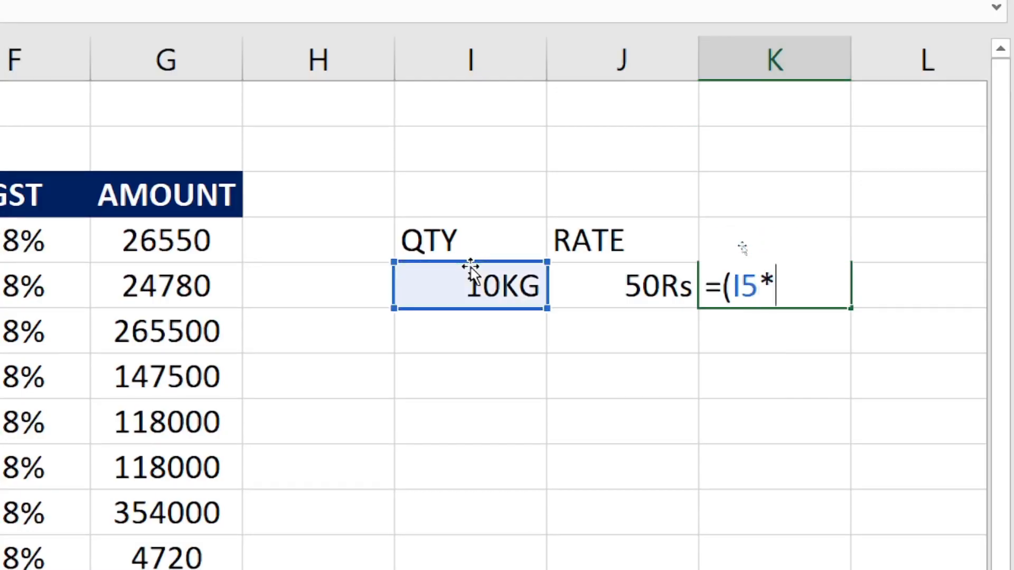
left_click(612, 285)
type(")")
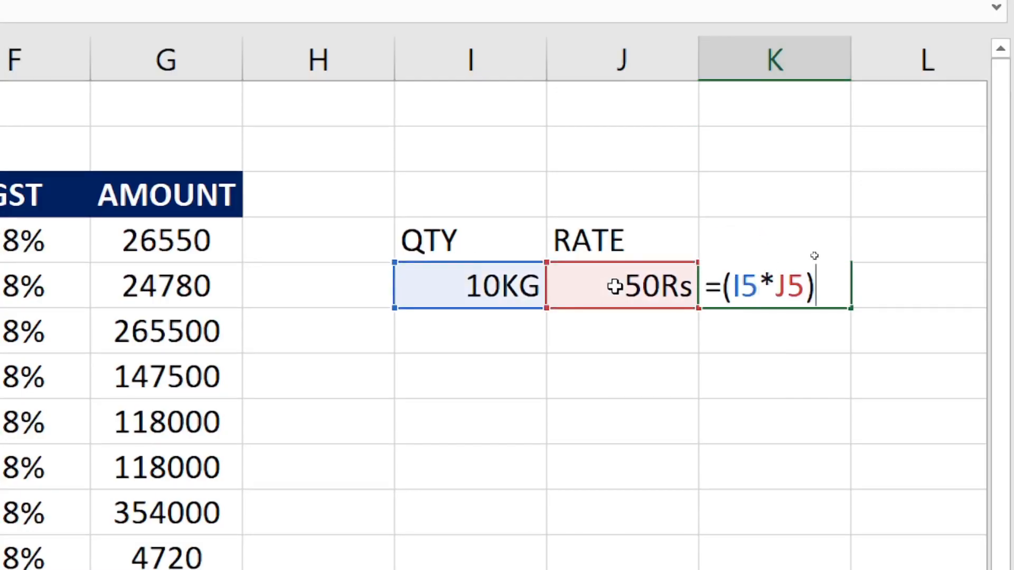
key("Return")
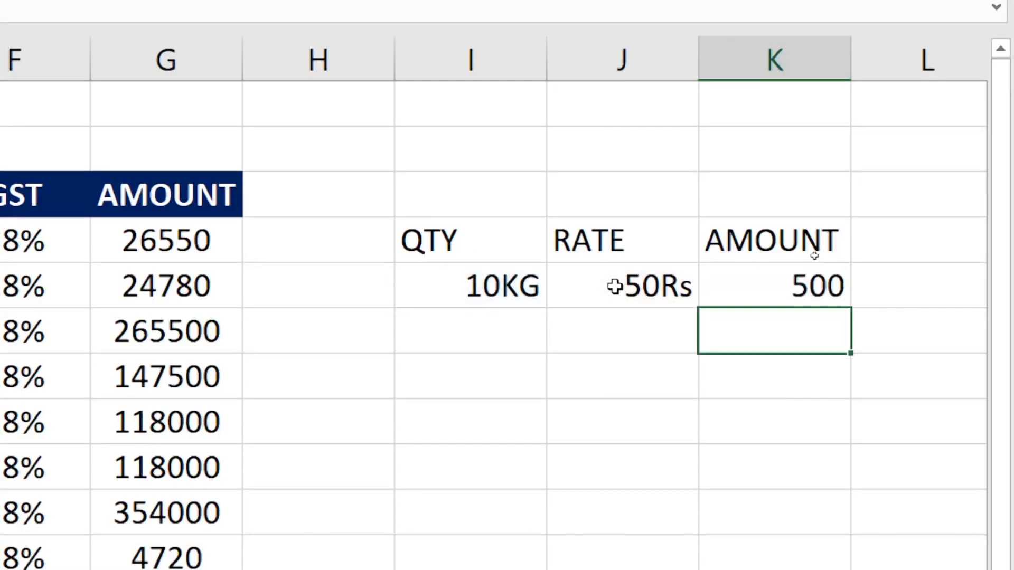
Step: Centre the quantity, rate and amount values in I5:K5 horizontally within their cells
left_click_drag(443, 288, 781, 286)
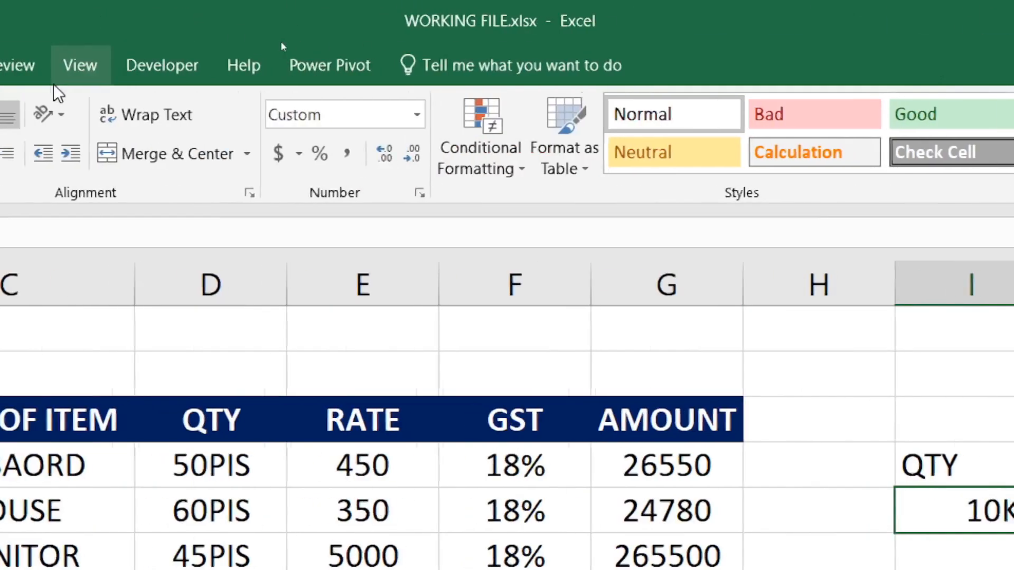
left_click(238, 153)
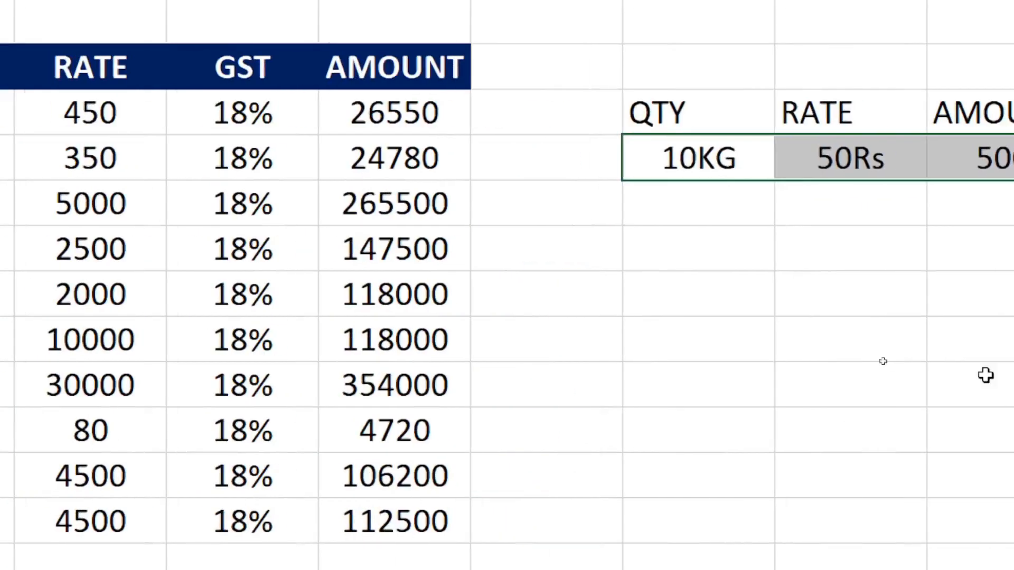
left_click(669, 273)
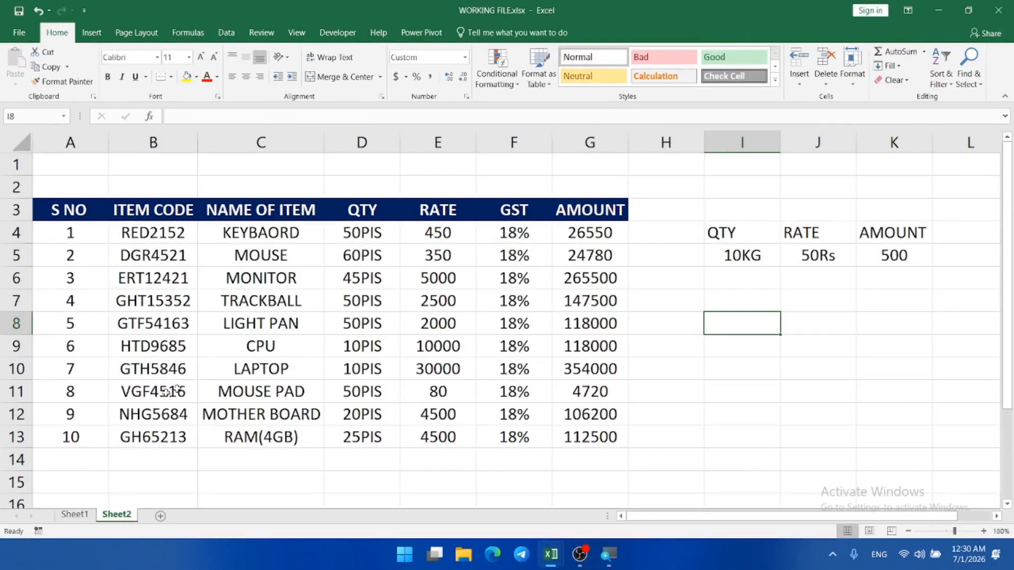
Step: Switch to the School_Data_Entry_50_Students_Filled.xlsx workbook and show its School Data sheet
left_click(938, 10)
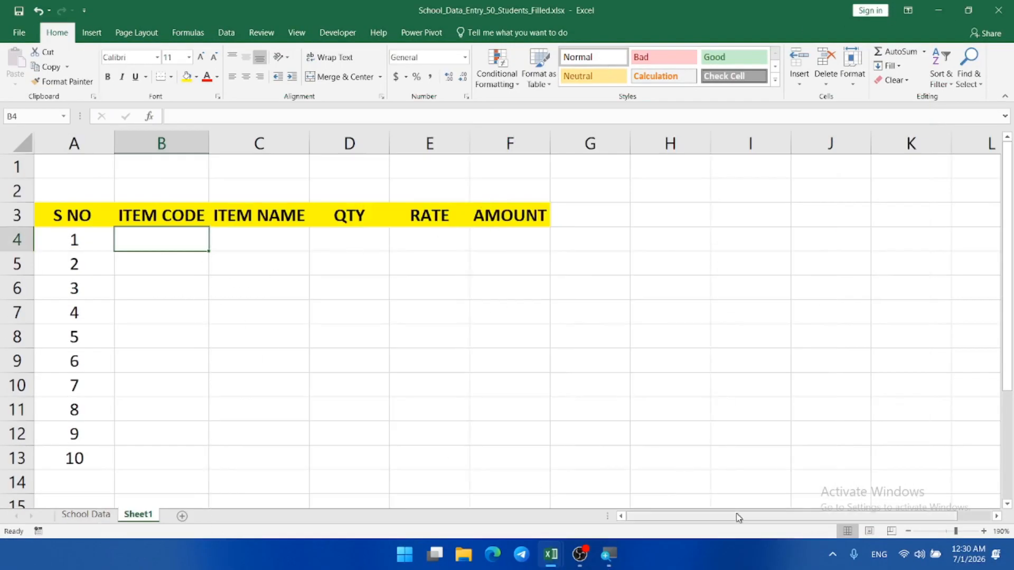
left_click(93, 520)
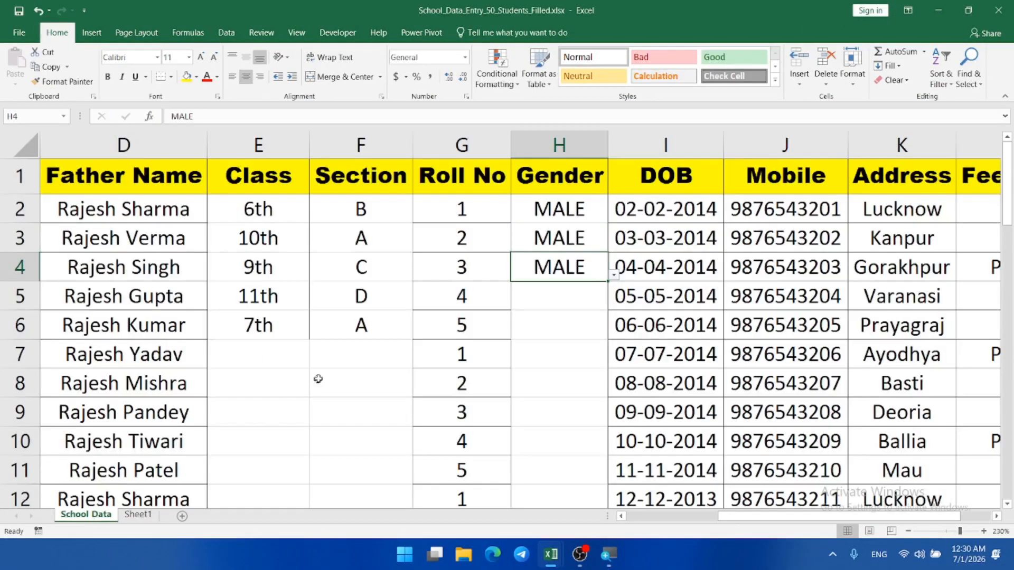